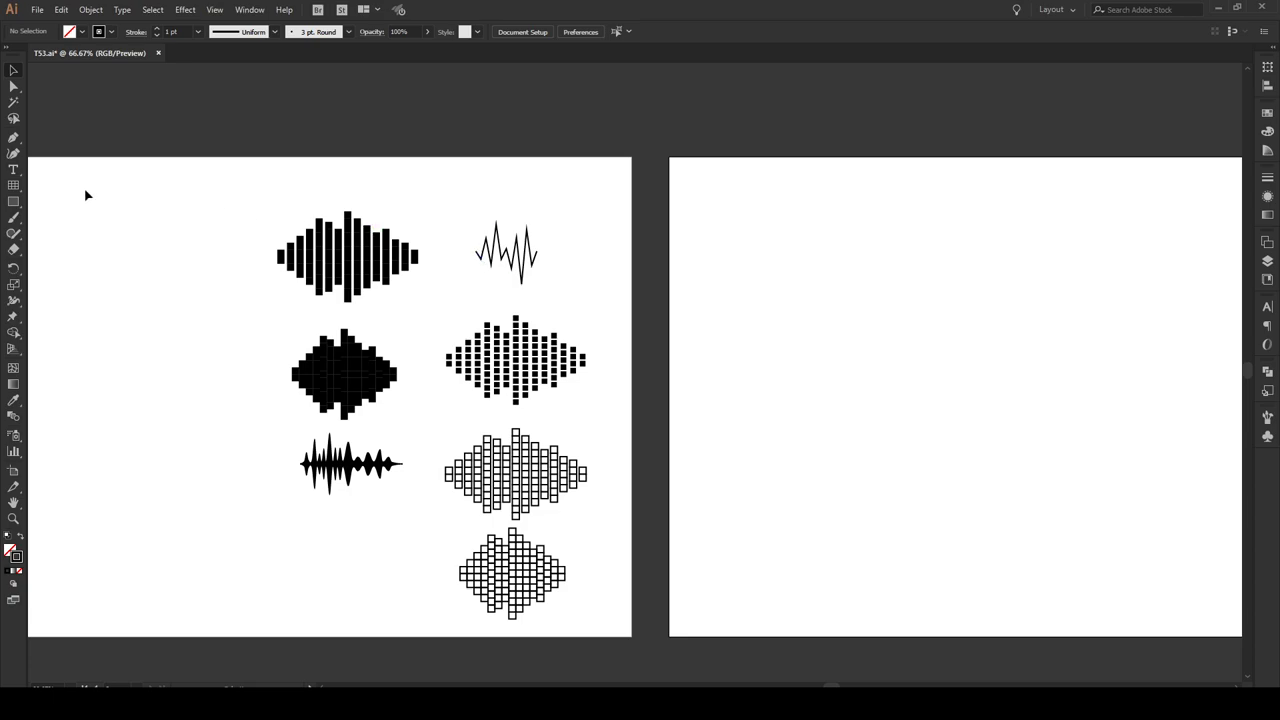
Step: With the Rectangular Grid Tool, place a 300×300 px grid with 20 dividers each way on the right artboard
click(13, 187)
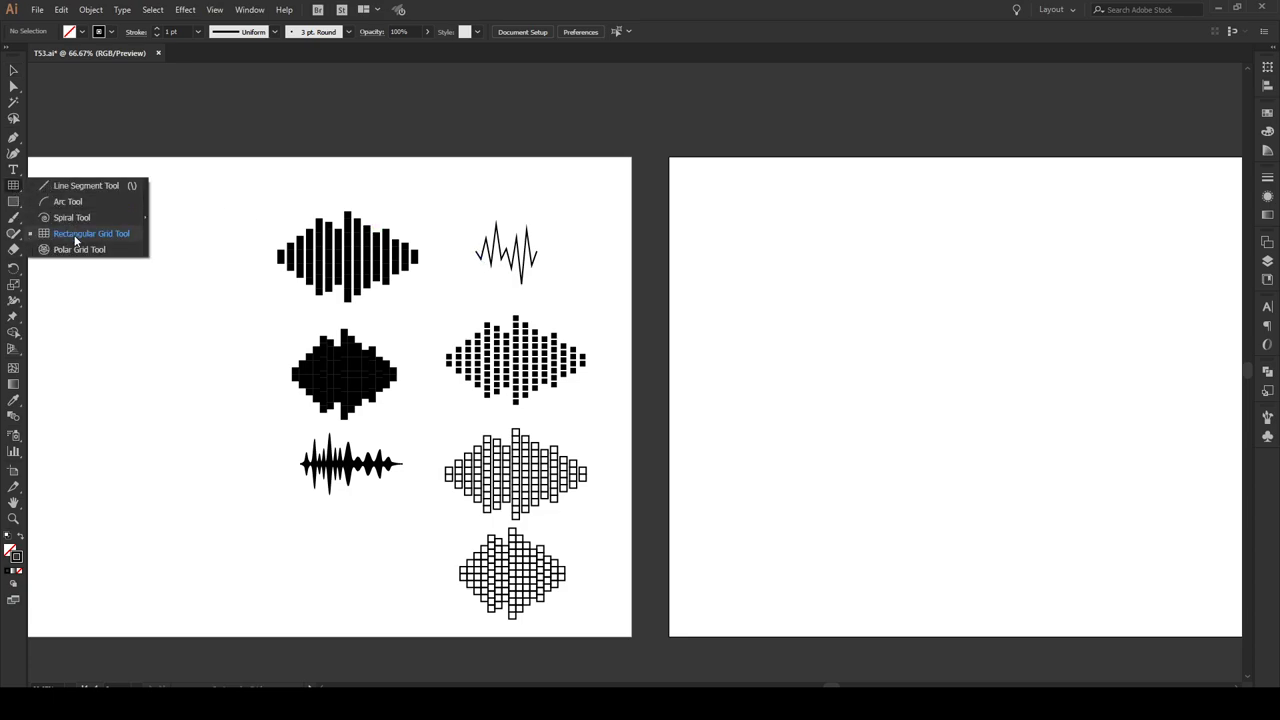
click(75, 240)
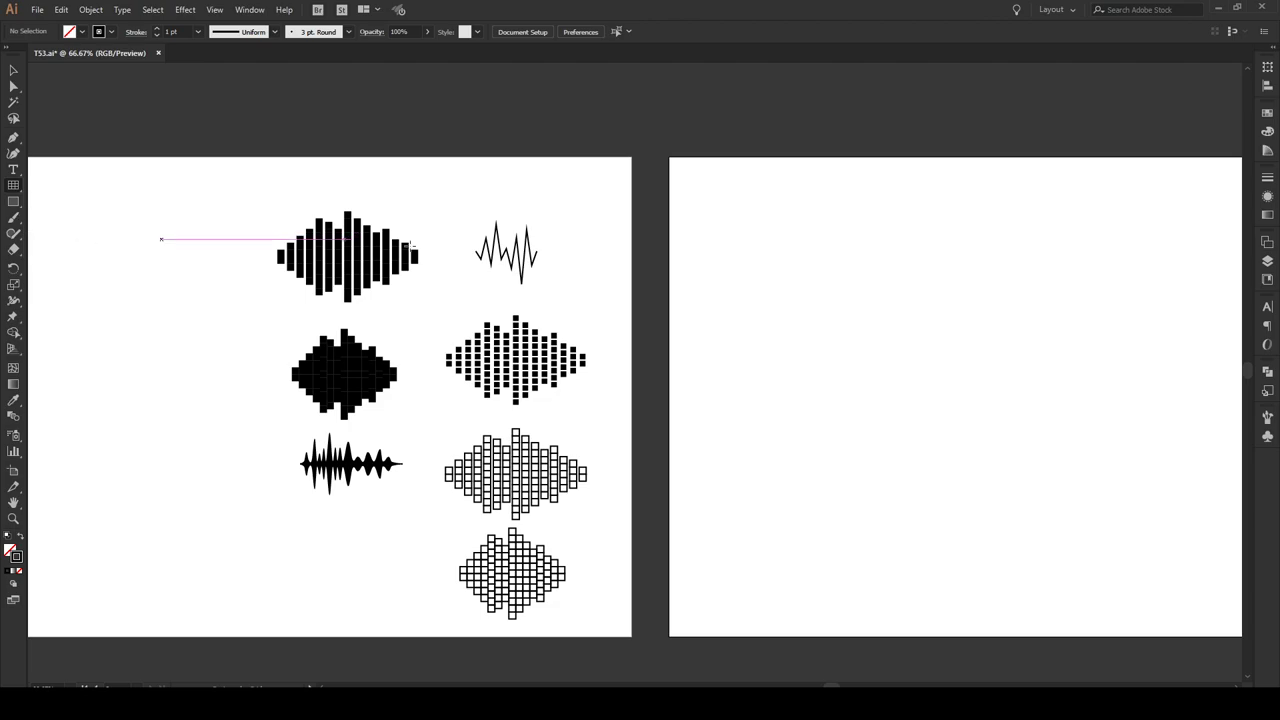
click(707, 210)
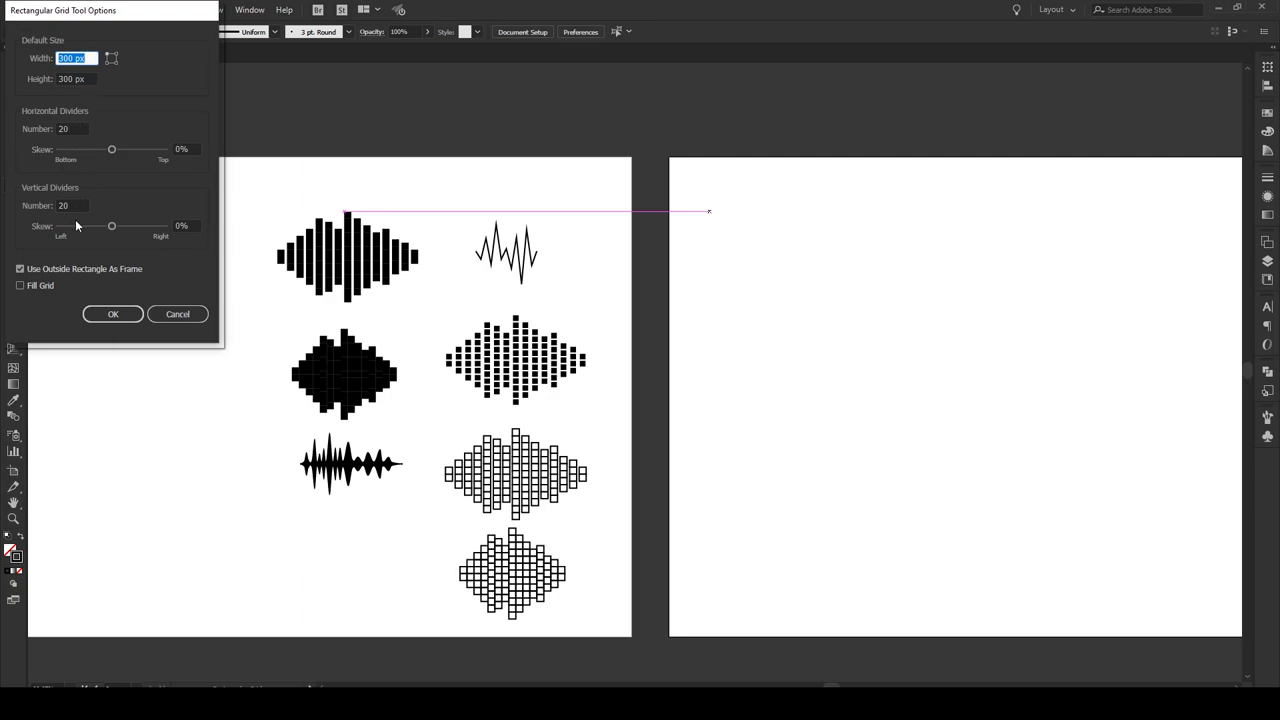
click(102, 320)
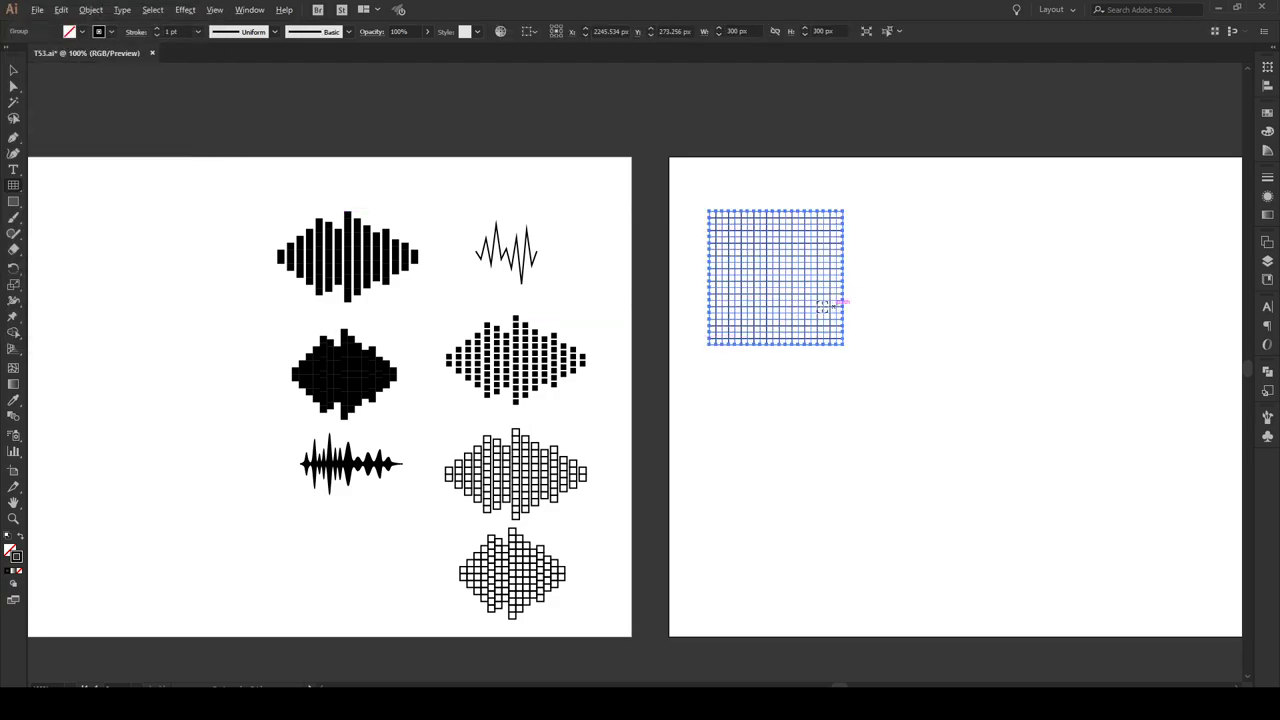
scroll(822, 297, up, 1)
scroll(822, 306, up, 1)
Step: Deselect the grid and set the Rectangle tool to black fill with no stroke
key(v)
click(760, 442)
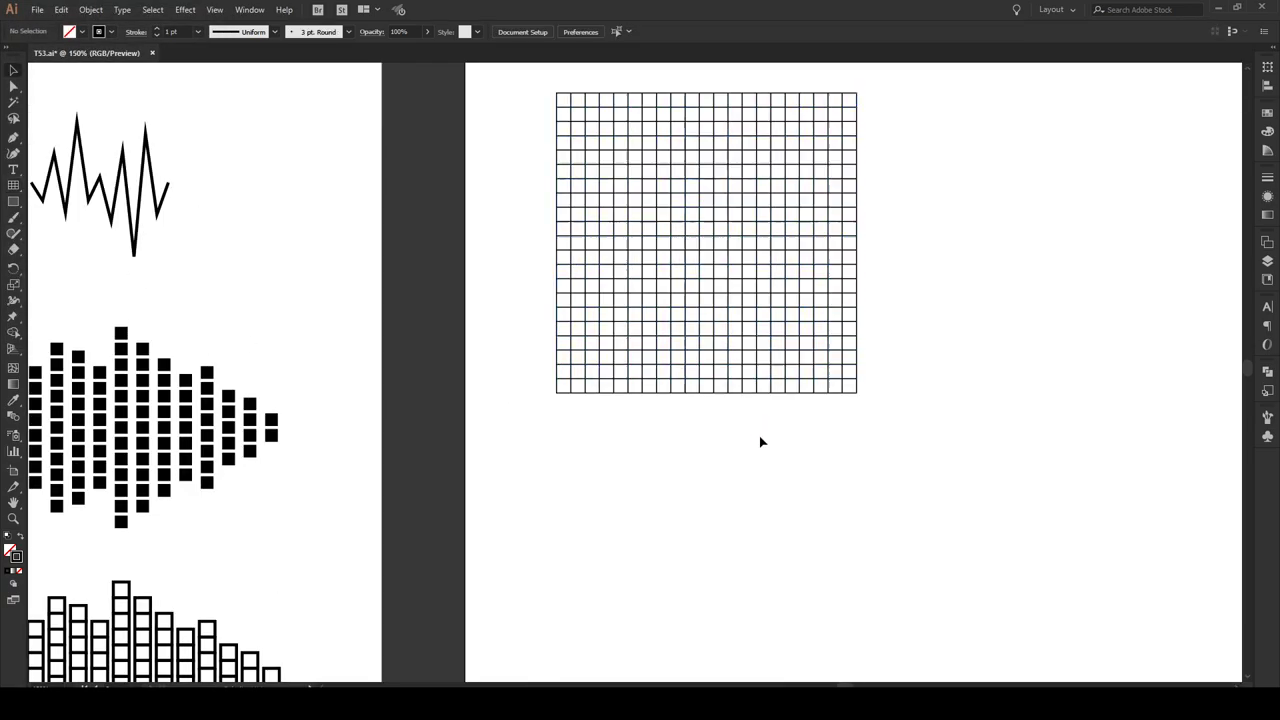
key(m)
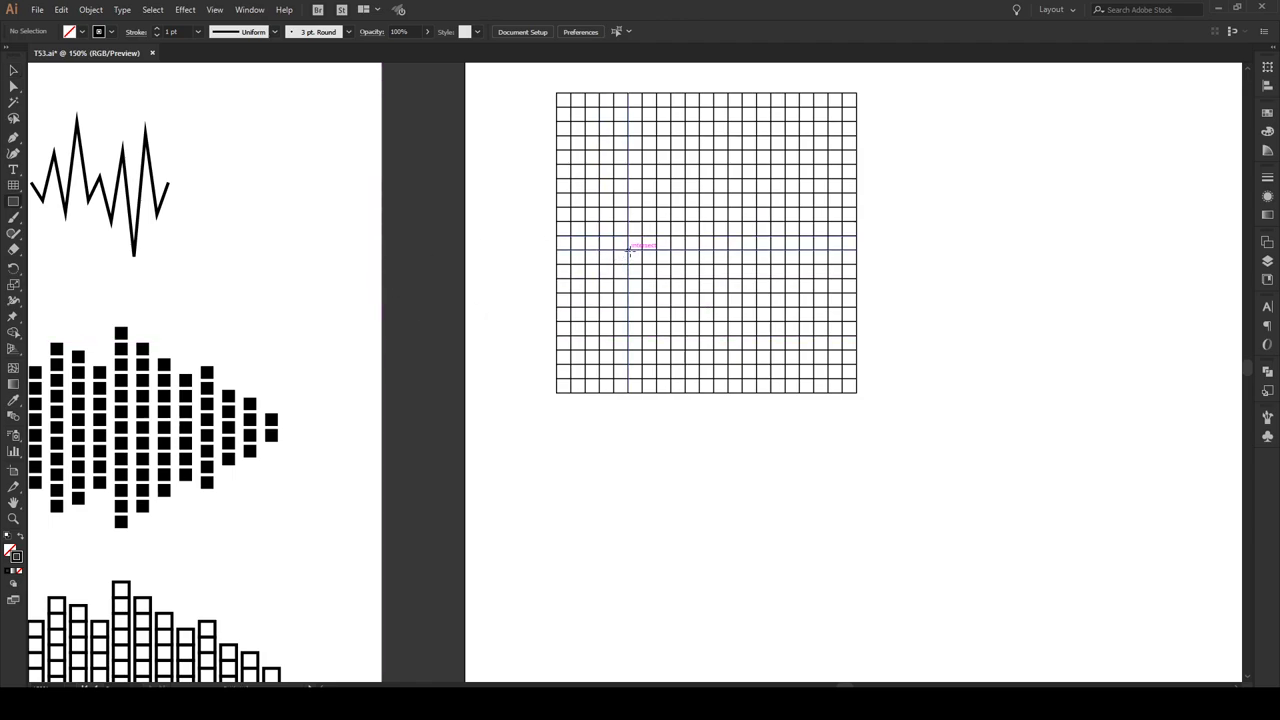
scroll(629, 247, up, 1)
scroll(711, 265, up, 1)
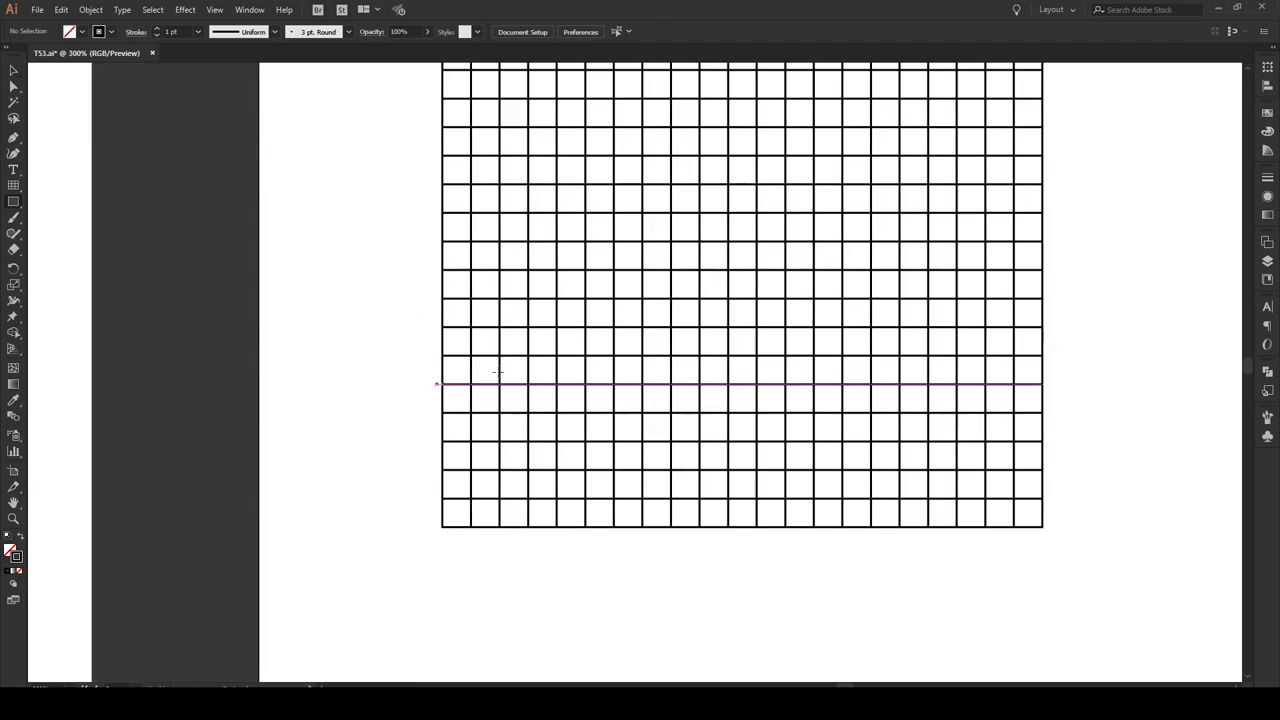
click(21, 539)
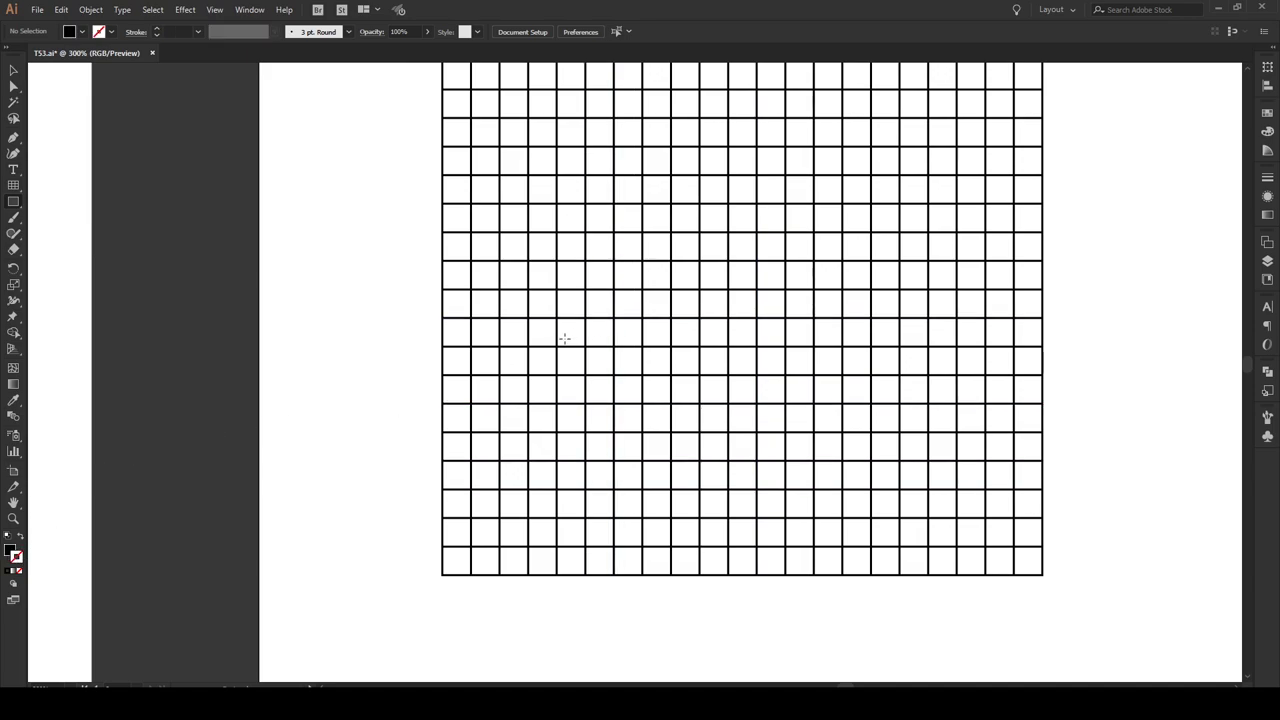
scroll(500, 358, up, 1)
scroll(500, 358, up, 1)
Step: Draw progressively taller black bars in the left grid columns up to the tallest peak
drag(501, 423, 528, 366)
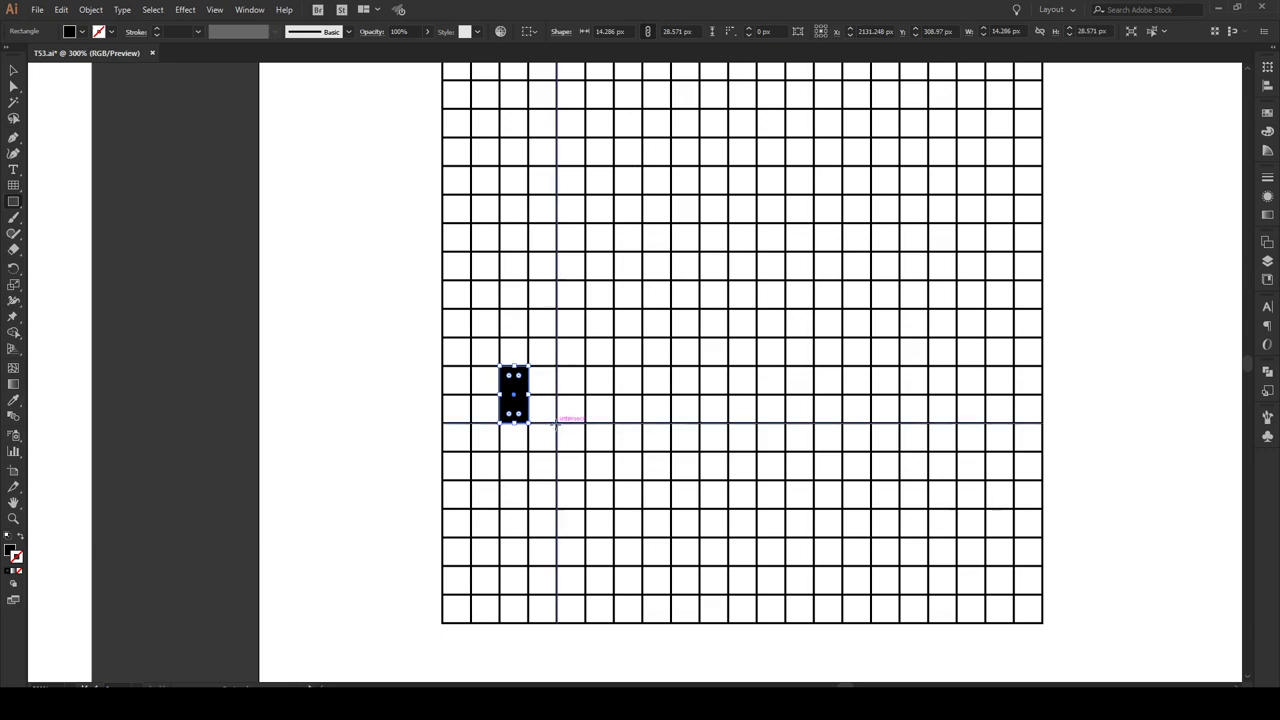
drag(555, 418, 528, 308)
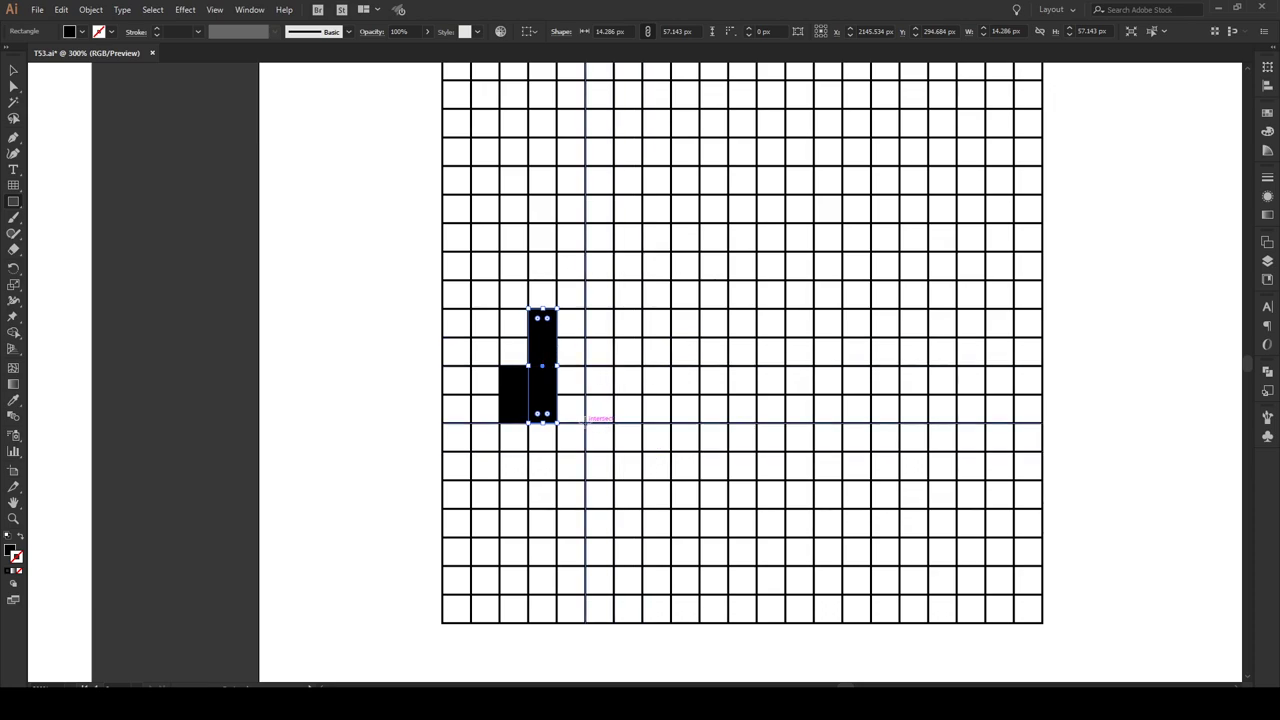
mouse_move(585, 423)
mouse_down()
mouse_move(586, 266)
mouse_move(557, 251)
mouse_up()
mouse_move(614, 423)
mouse_down()
mouse_move(586, 194)
mouse_move(620, 131)
mouse_move(614, 108)
mouse_up()
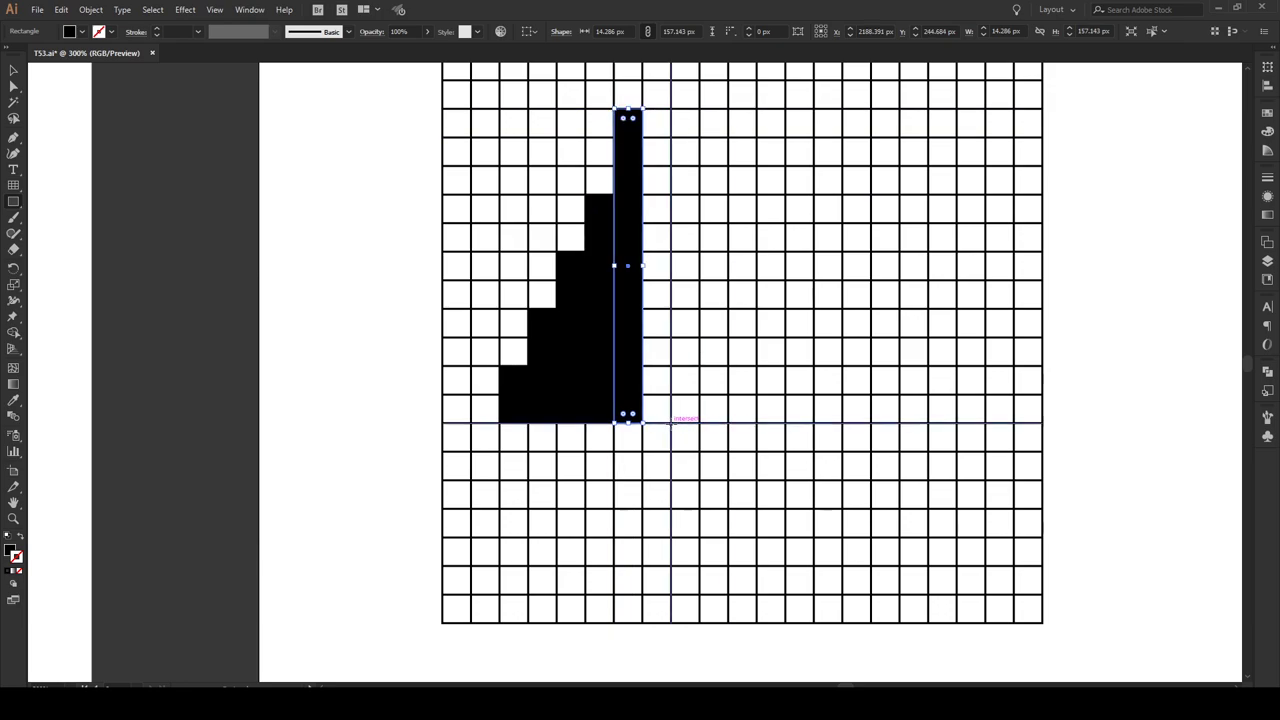
drag(670, 423, 642, 137)
mouse_move(699, 423)
mouse_down()
mouse_move(671, 194)
mouse_move(705, 118)
mouse_move(710, 137)
mouse_move(710, 110)
mouse_up()
Step: Draw the remaining bars, stepping down in height toward the grid's right edge
scroll(707, 128, up, 1)
mouse_move(757, 482)
mouse_down()
mouse_move(758, 235)
mouse_move(728, 166)
mouse_up()
click(778, 509)
key(Escape)
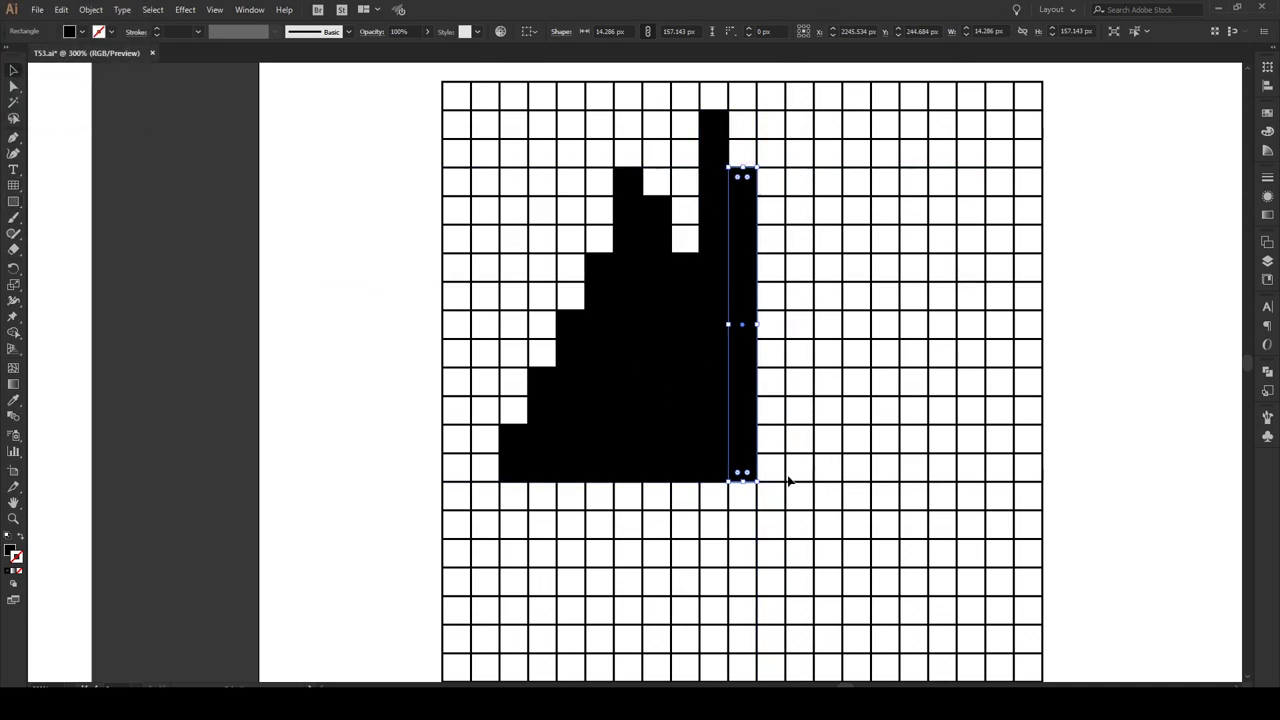
mouse_move(786, 481)
mouse_down()
mouse_move(785, 220)
mouse_move(757, 225)
mouse_move(800, 405)
mouse_move(786, 282)
mouse_up()
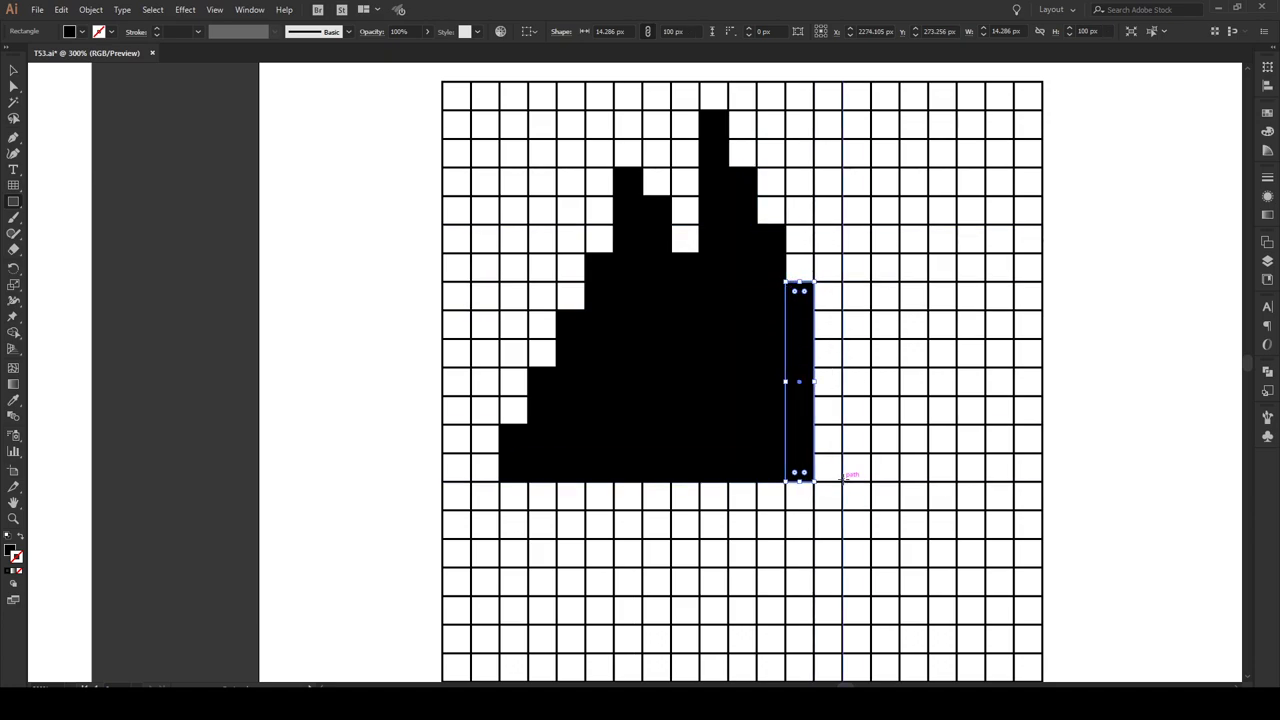
mouse_move(843, 481)
mouse_down()
mouse_move(814, 254)
mouse_move(870, 434)
mouse_move(842, 340)
mouse_up()
mouse_move(898, 482)
mouse_down()
mouse_move(870, 368)
mouse_move(926, 440)
mouse_move(898, 424)
mouse_up()
Step: Alt-drag a copy of the grid and its bars to the right
key(v)
click(1117, 349)
key(ctrl+minus)
key(ctrl+minus)
key(ctrl+minus)
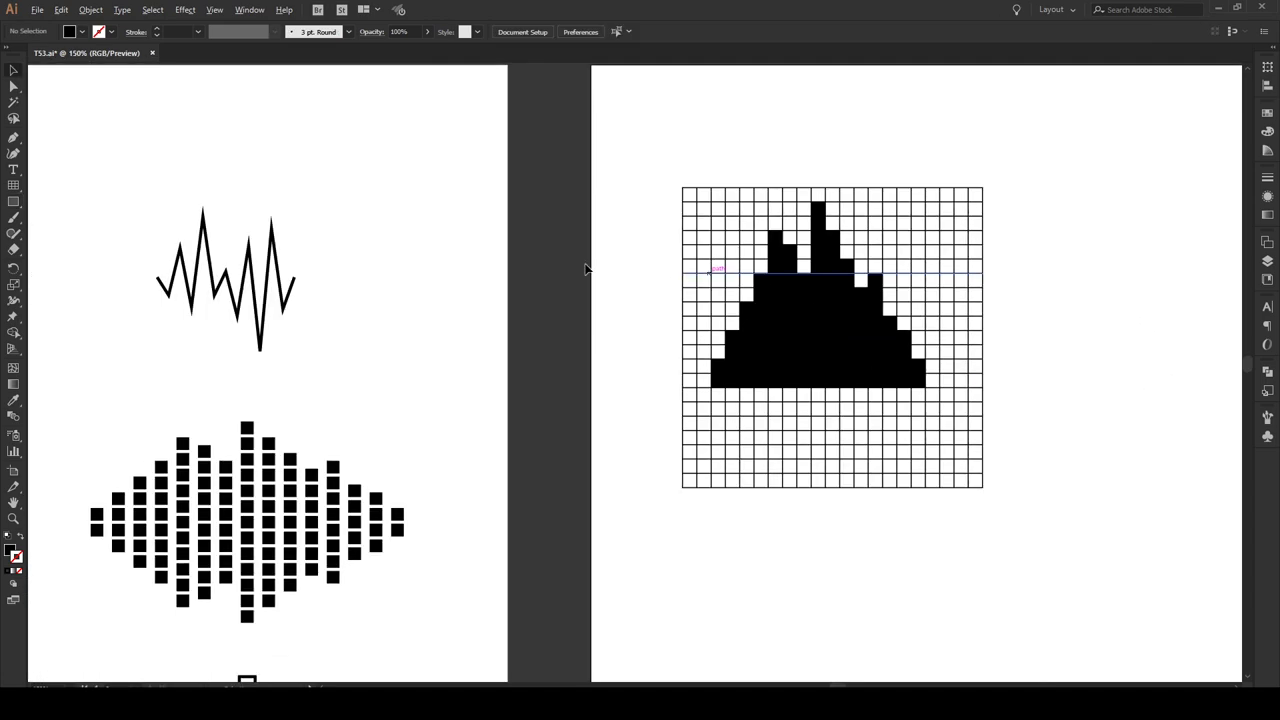
drag(882, 195, 634, 455)
drag(698, 334, 950, 318)
click(929, 451)
Step: Vertically centre the left set's bars and delete its grid, leaving a diamond waveform
scroll(787, 442, up, 1)
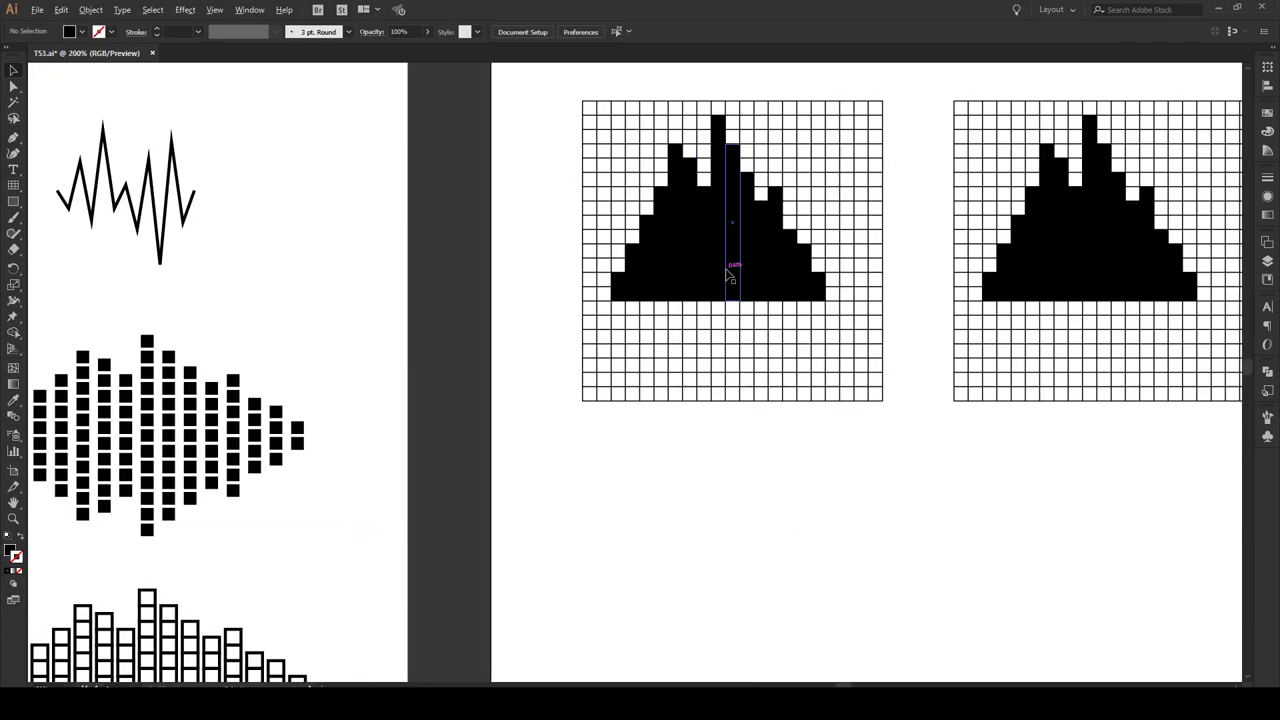
scroll(729, 271, up, 1)
scroll(727, 277, up, 1)
scroll(727, 277, up, 2)
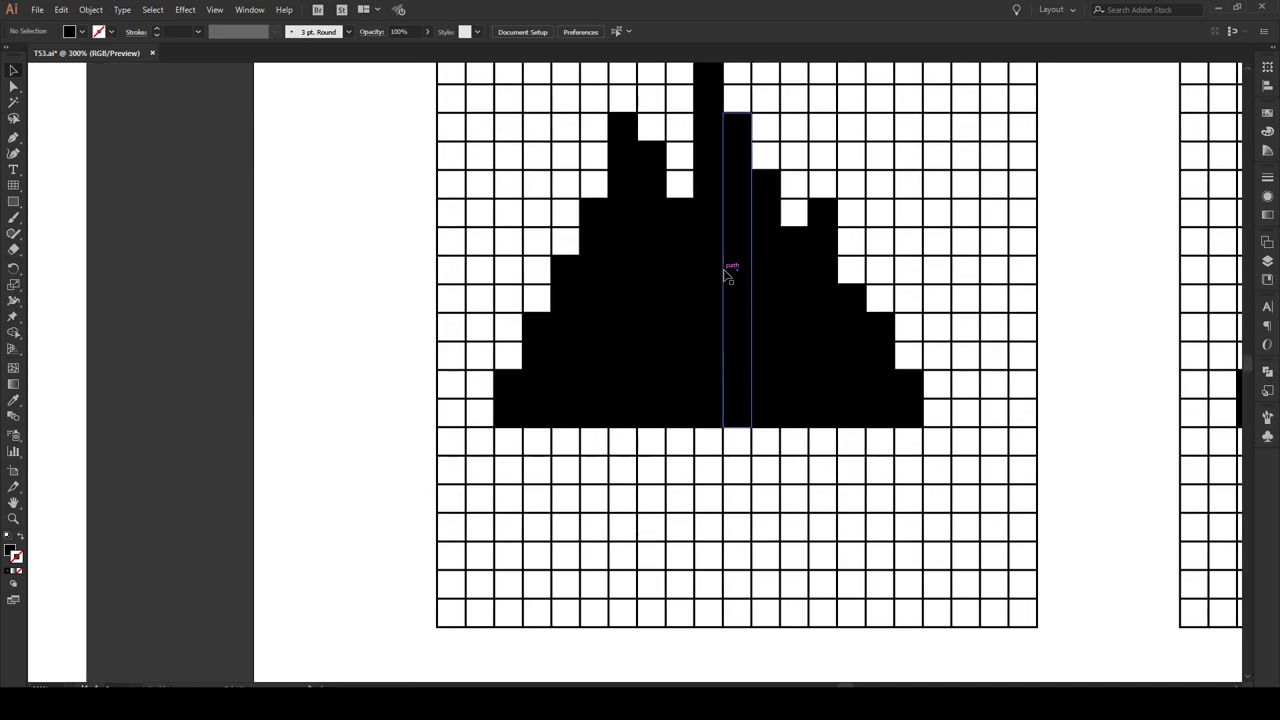
drag(1093, 162, 371, 431)
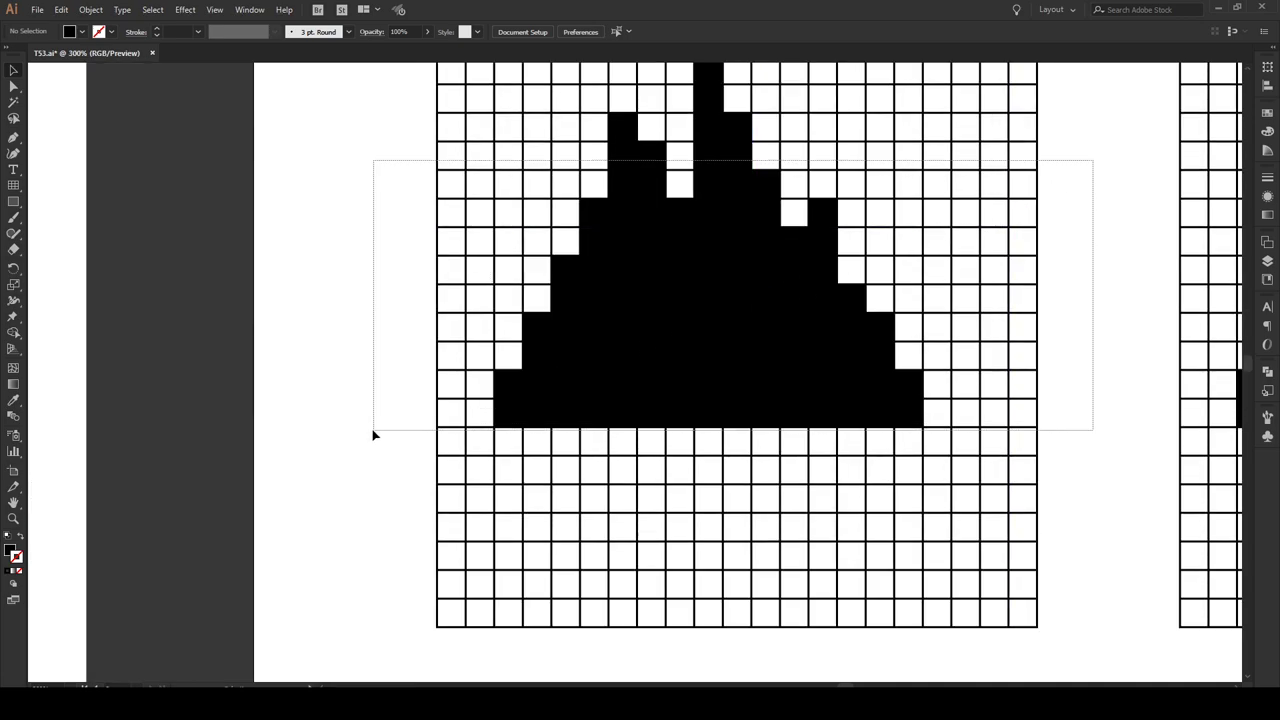
shift+click(561, 497)
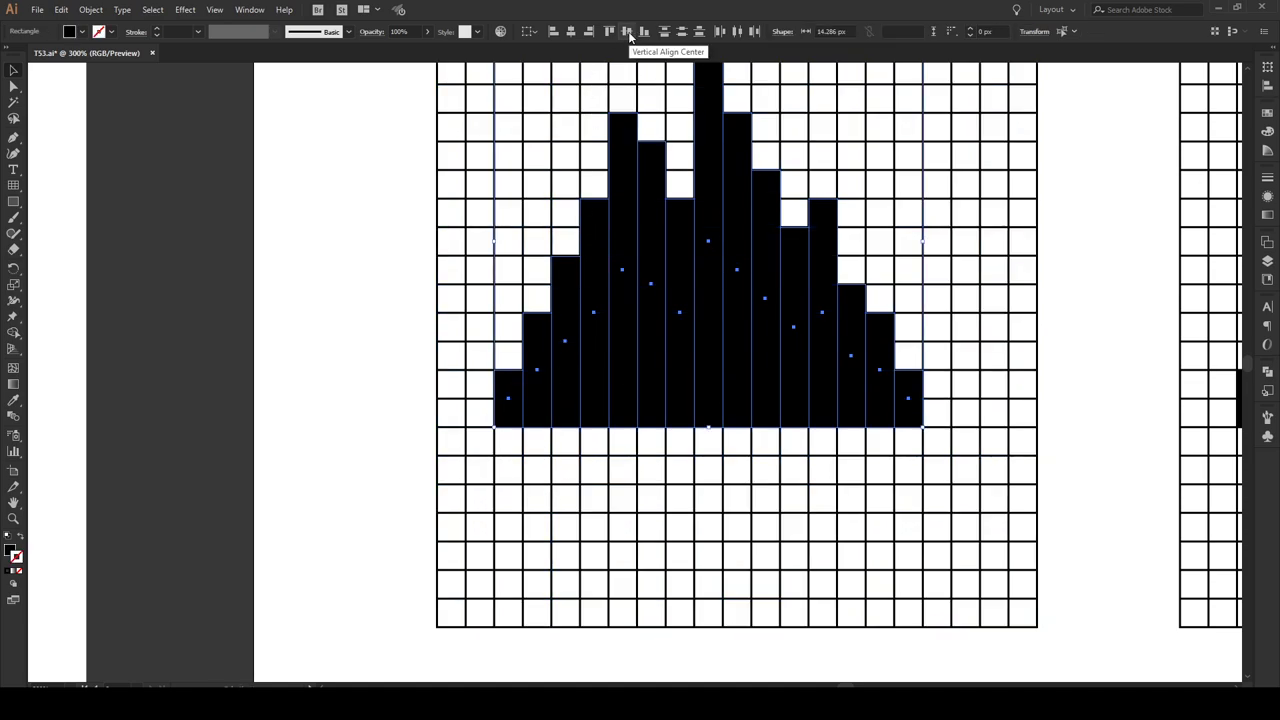
click(629, 36)
scroll(645, 260, down, 2)
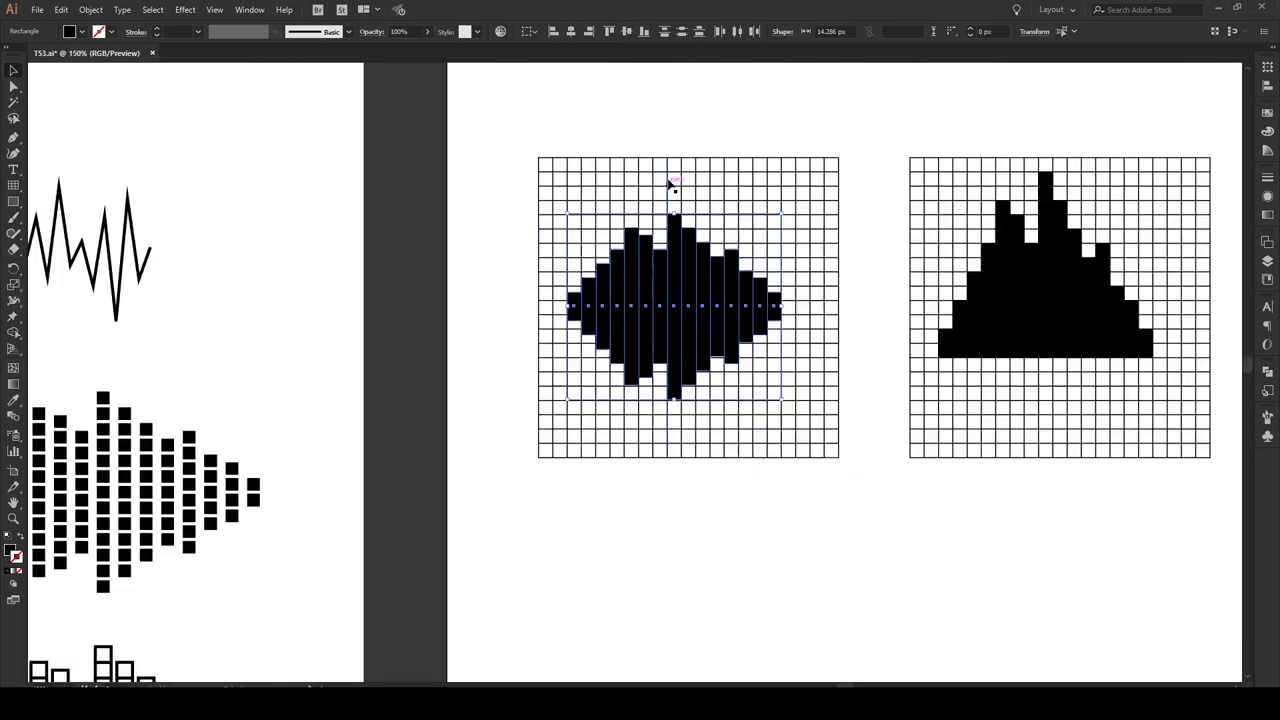
click(670, 183)
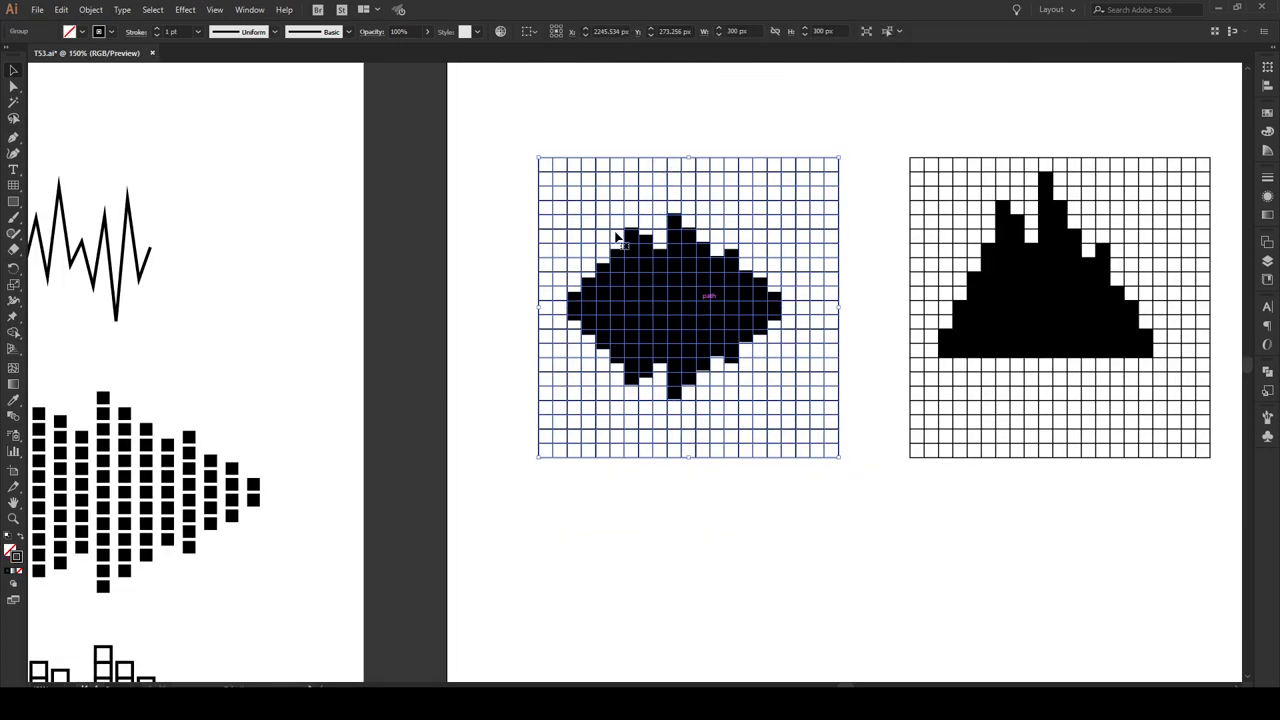
key(Delete)
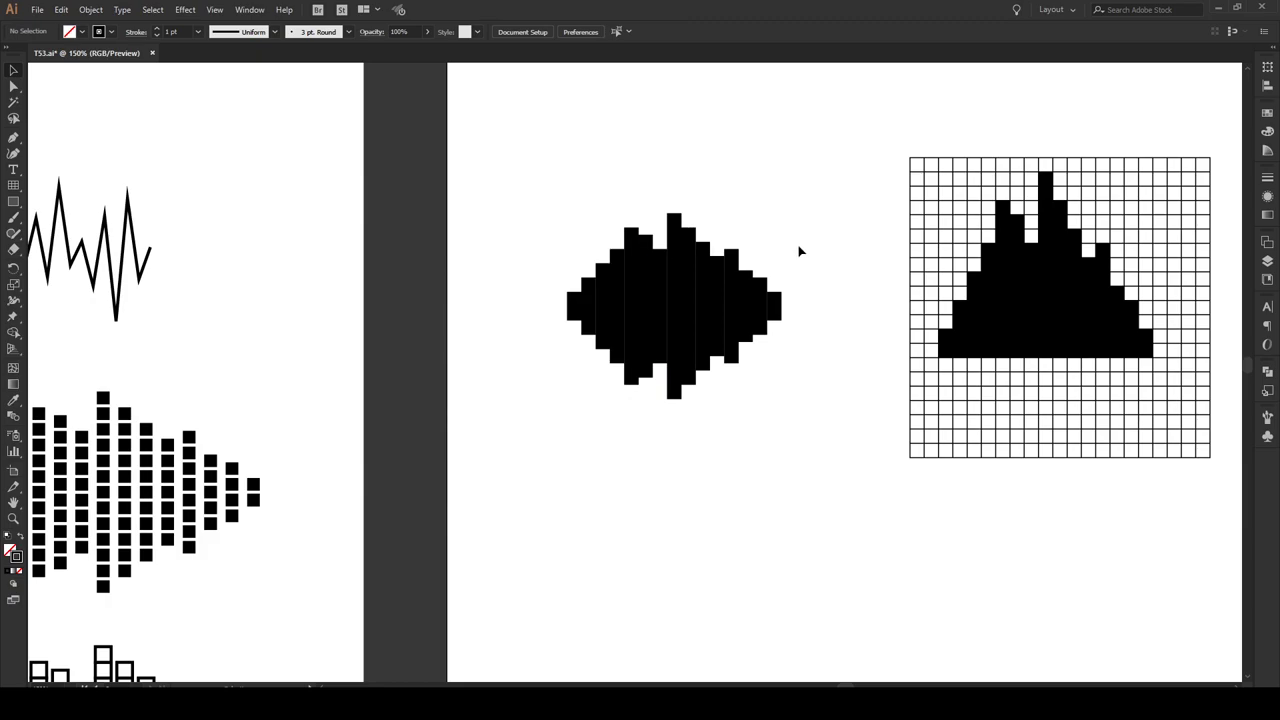
Step: Move the rightmost small bar further right, then distribute all diamond bars evenly horizontally
scroll(806, 297, up, 1)
click(774, 315)
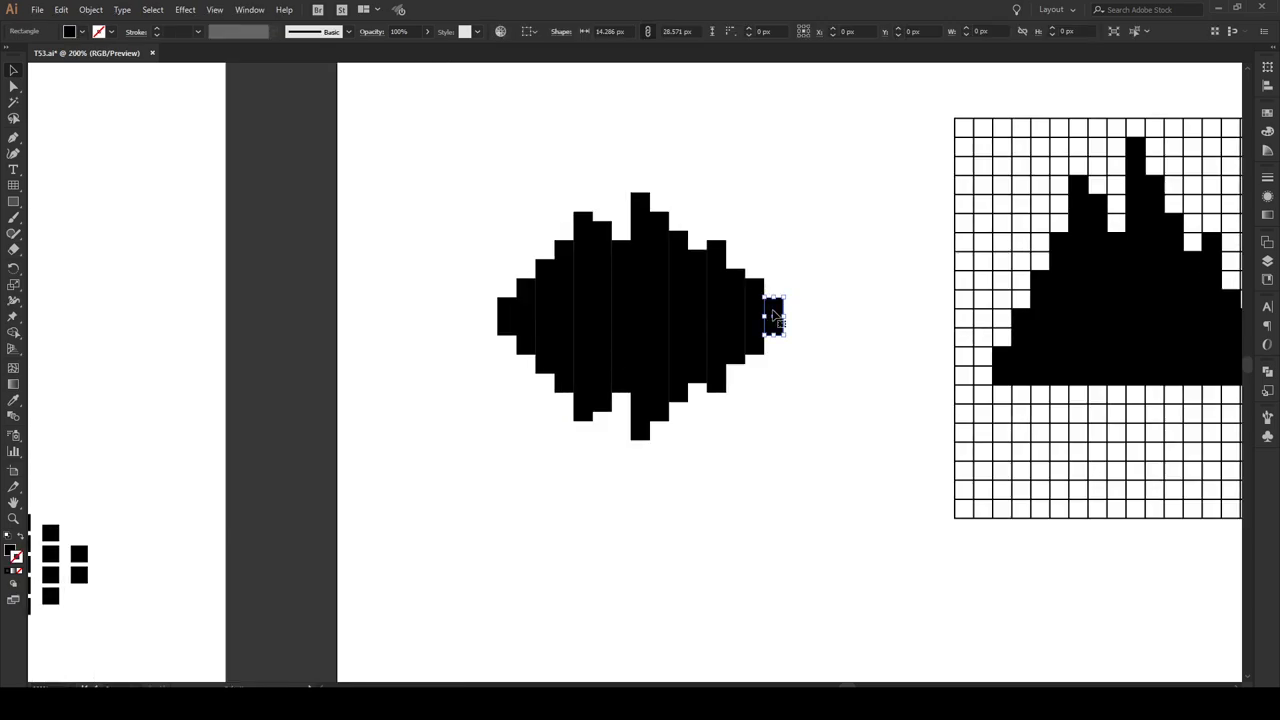
drag(774, 315, 839, 311)
drag(885, 161, 470, 461)
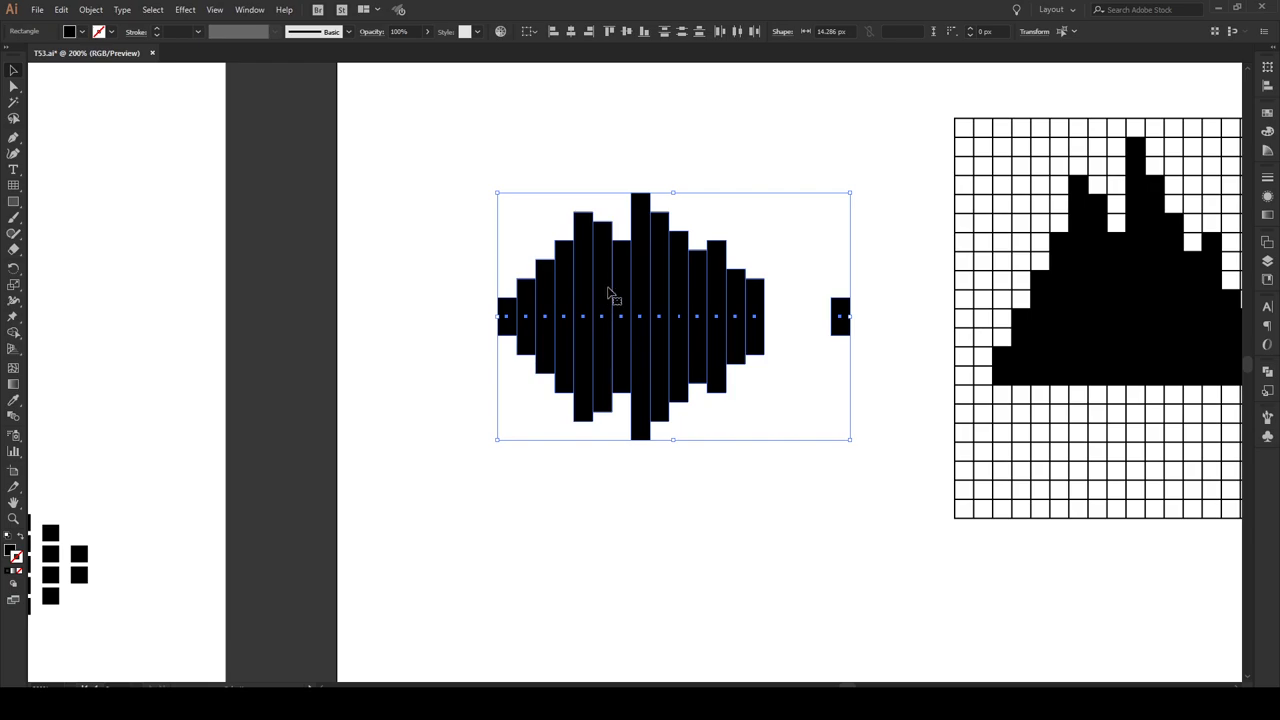
click(736, 32)
click(791, 134)
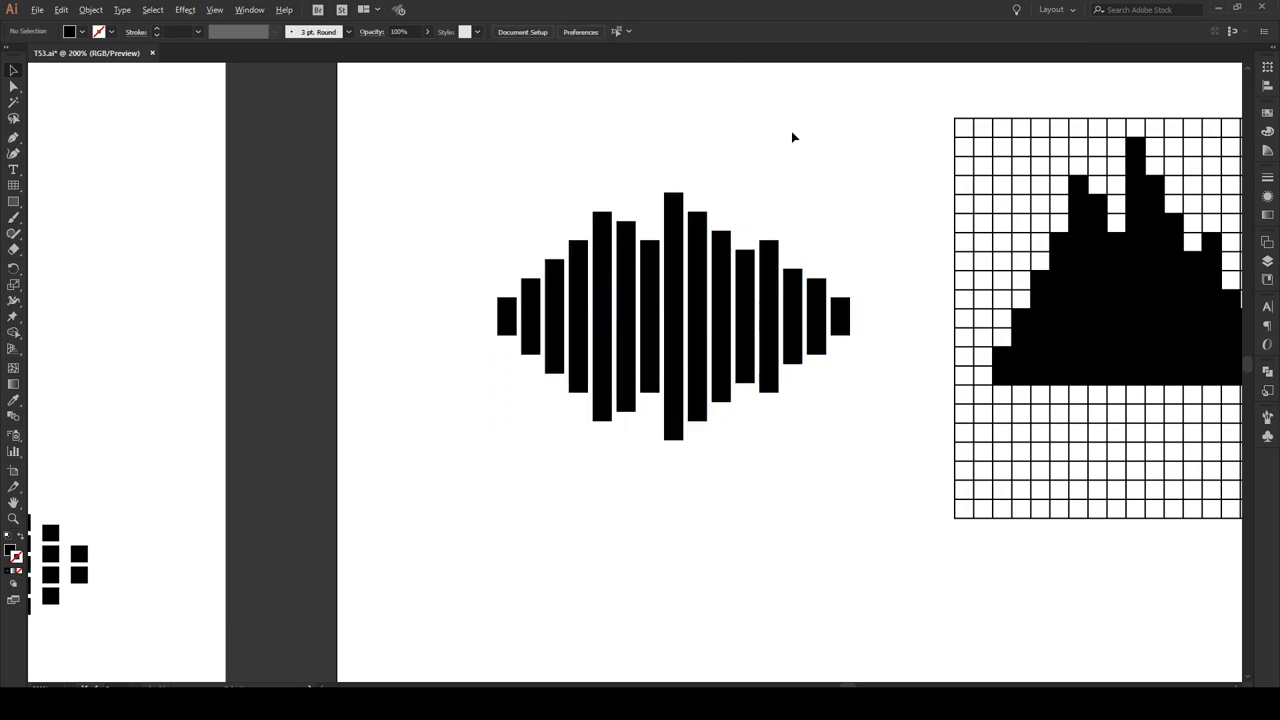
scroll(793, 141, down, 2)
scroll(791, 137, down, 1)
scroll(780, 143, up, 1)
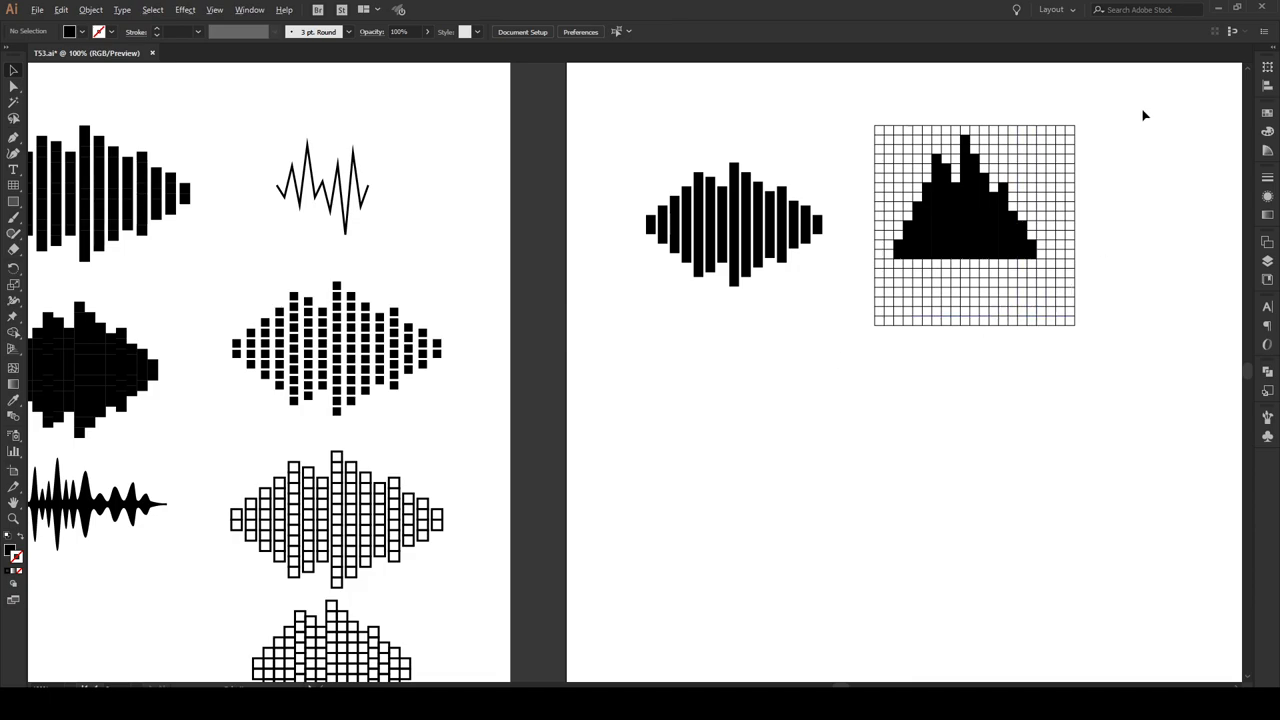
Step: Apply Pathfinder Divide and then Trim to the grid and its filled peak
scroll(1141, 113, up, 1)
drag(1100, 108, 715, 482)
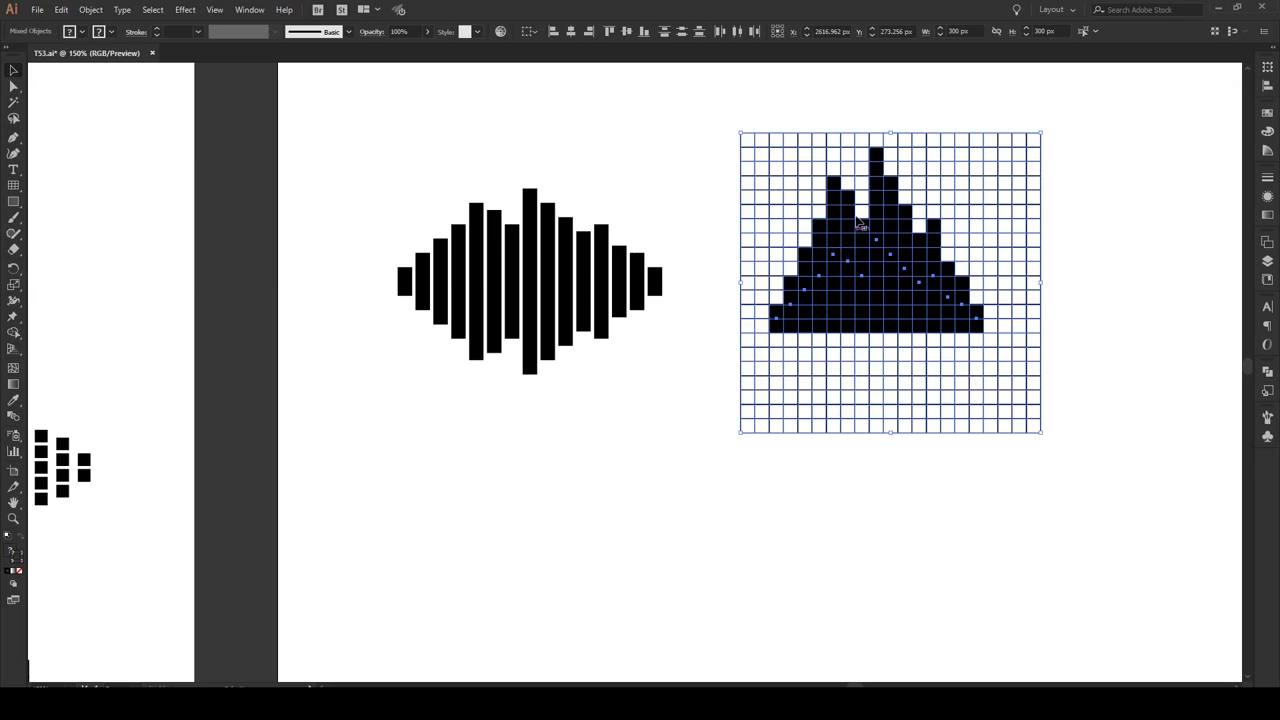
click(1268, 375)
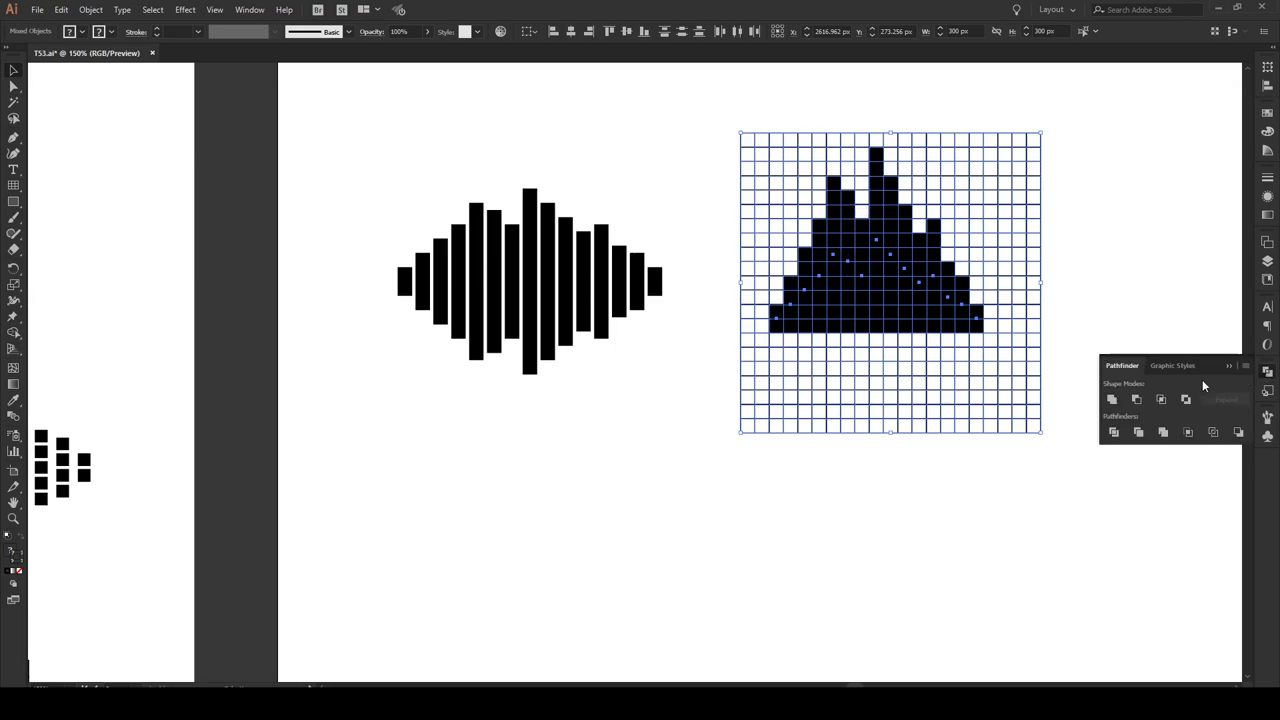
click(1116, 437)
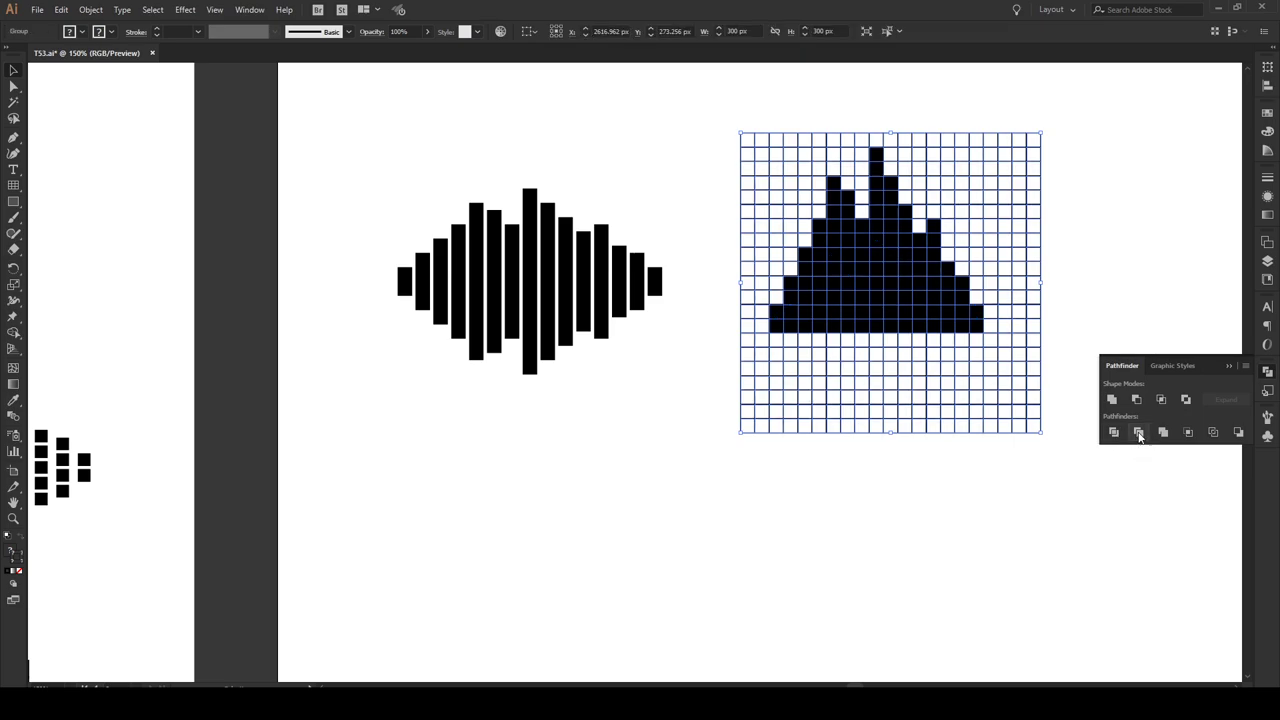
click(1138, 432)
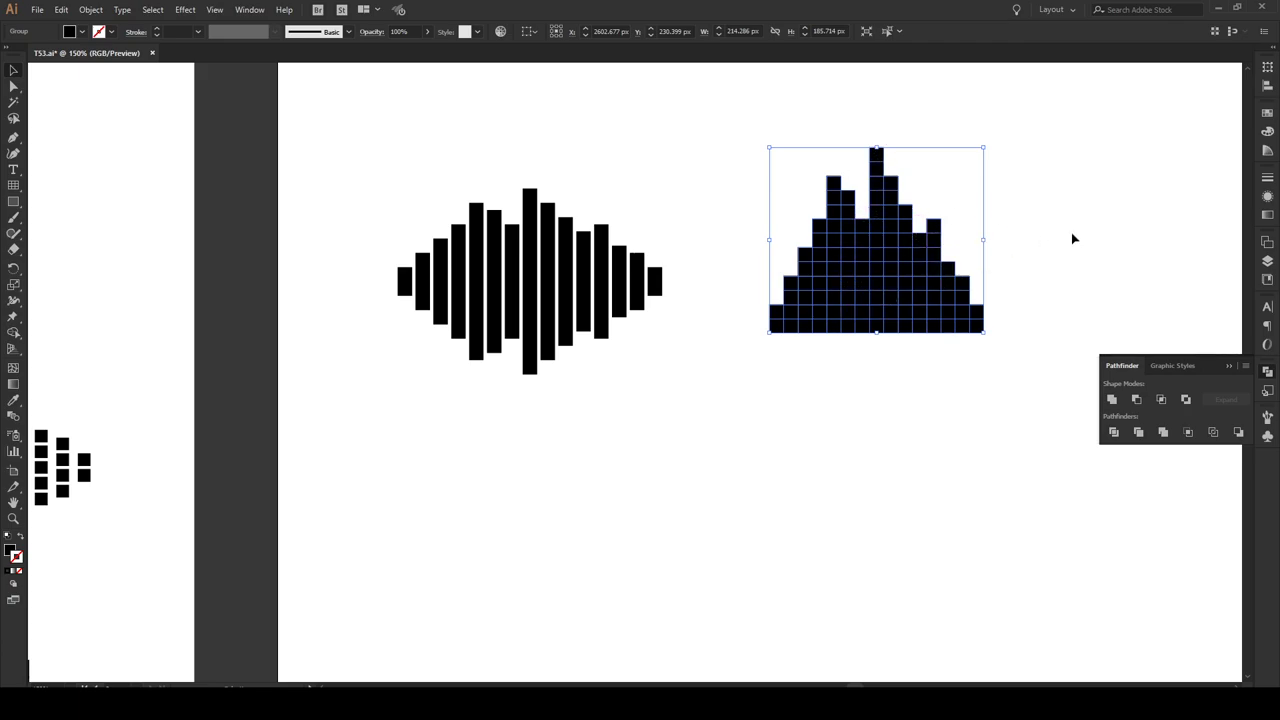
Step: Ungroup the stepped shape into separate cells and select its bottom-left block
ctrl+click(915, 247)
right_click(884, 273)
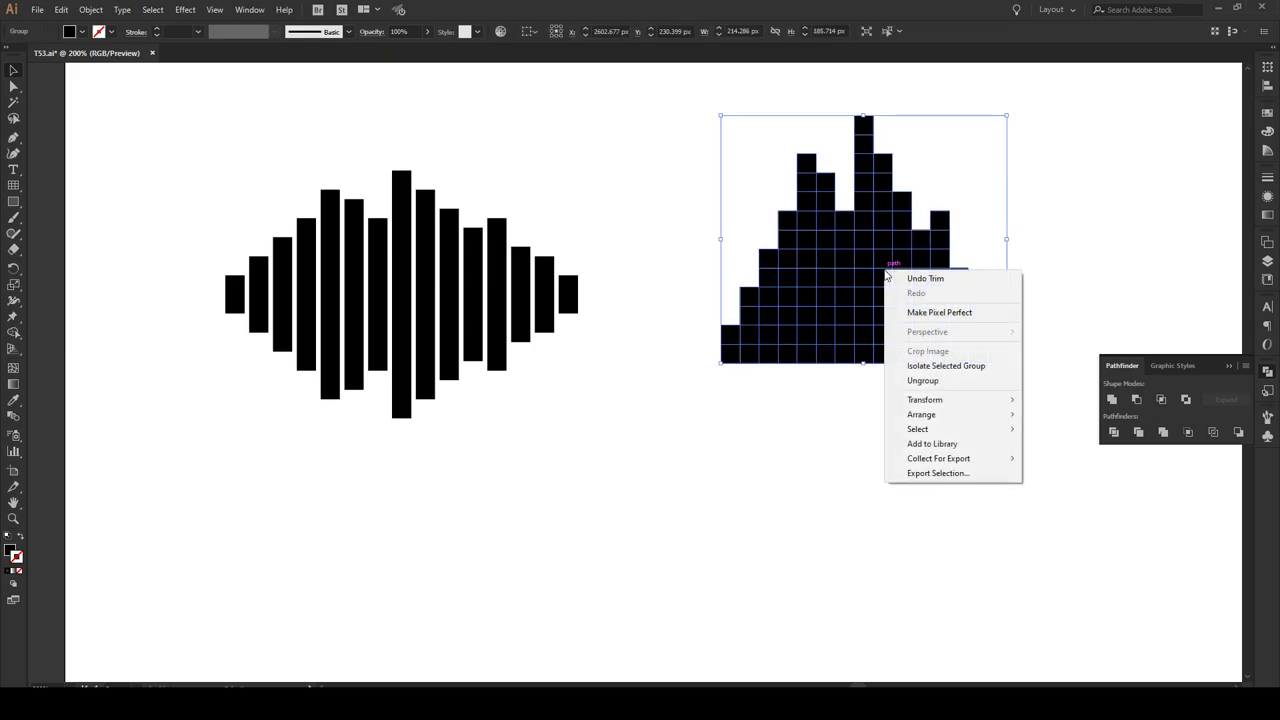
click(931, 383)
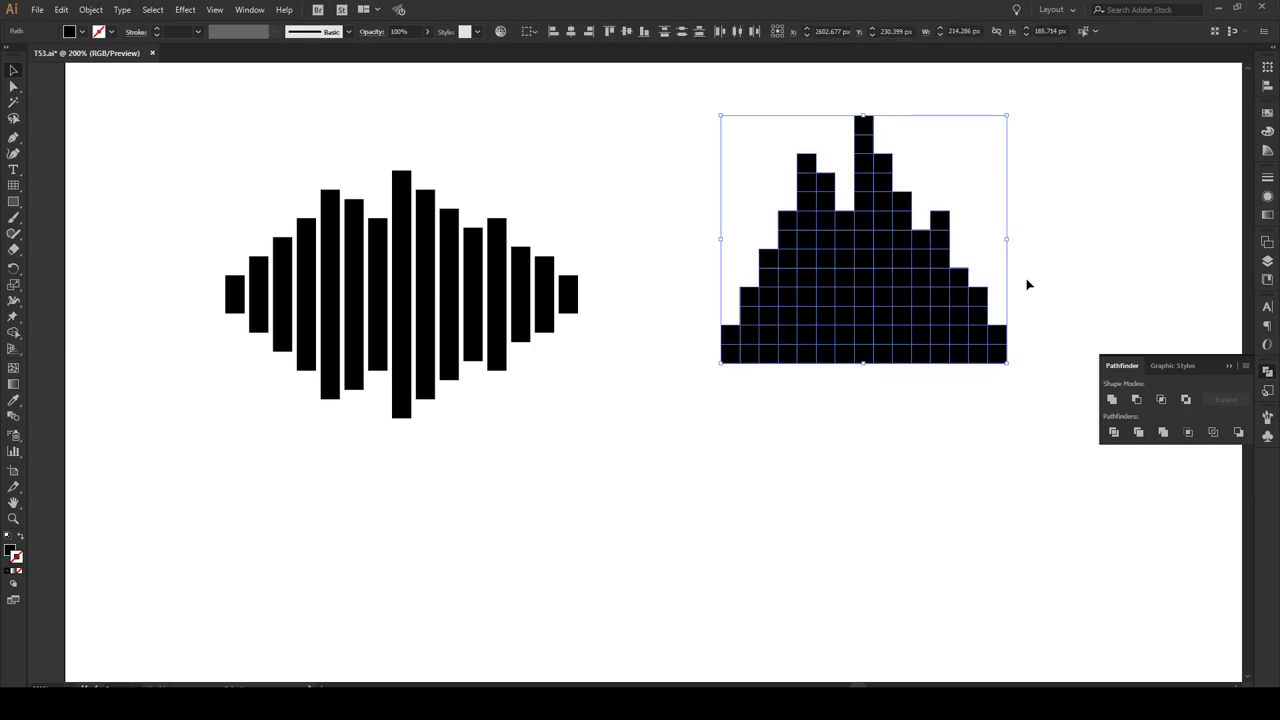
click(1036, 267)
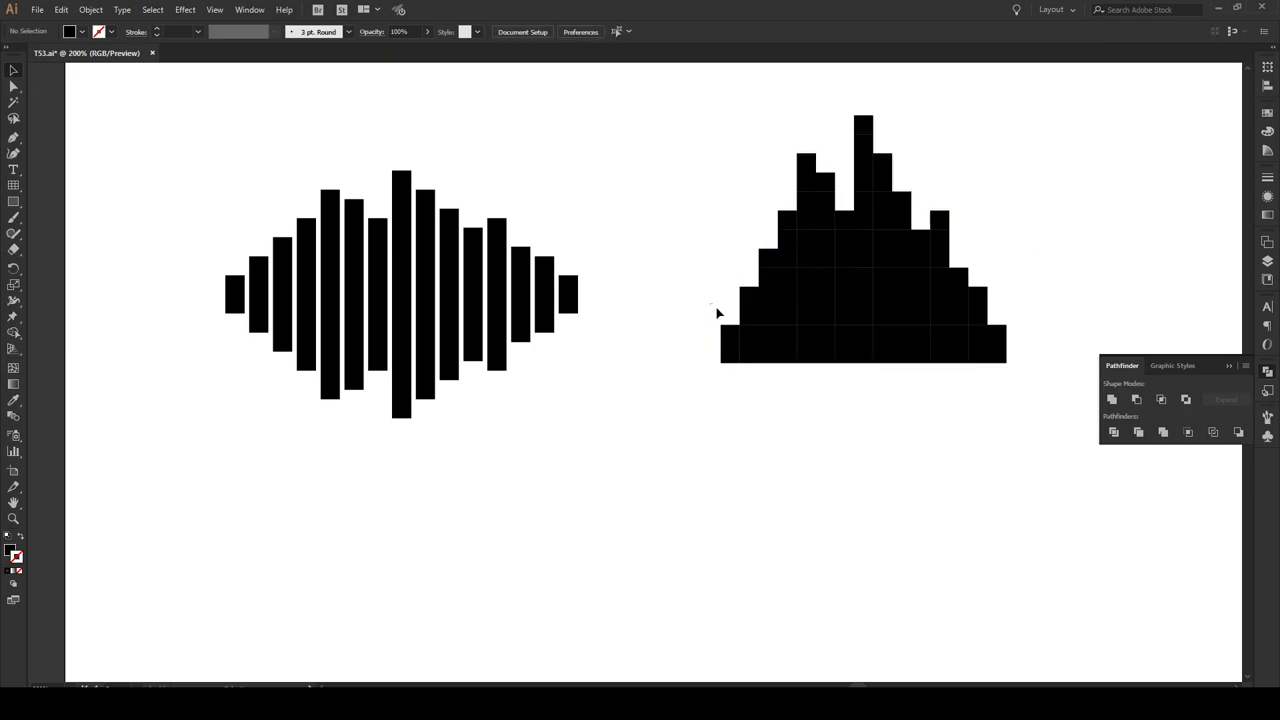
drag(717, 314, 734, 380)
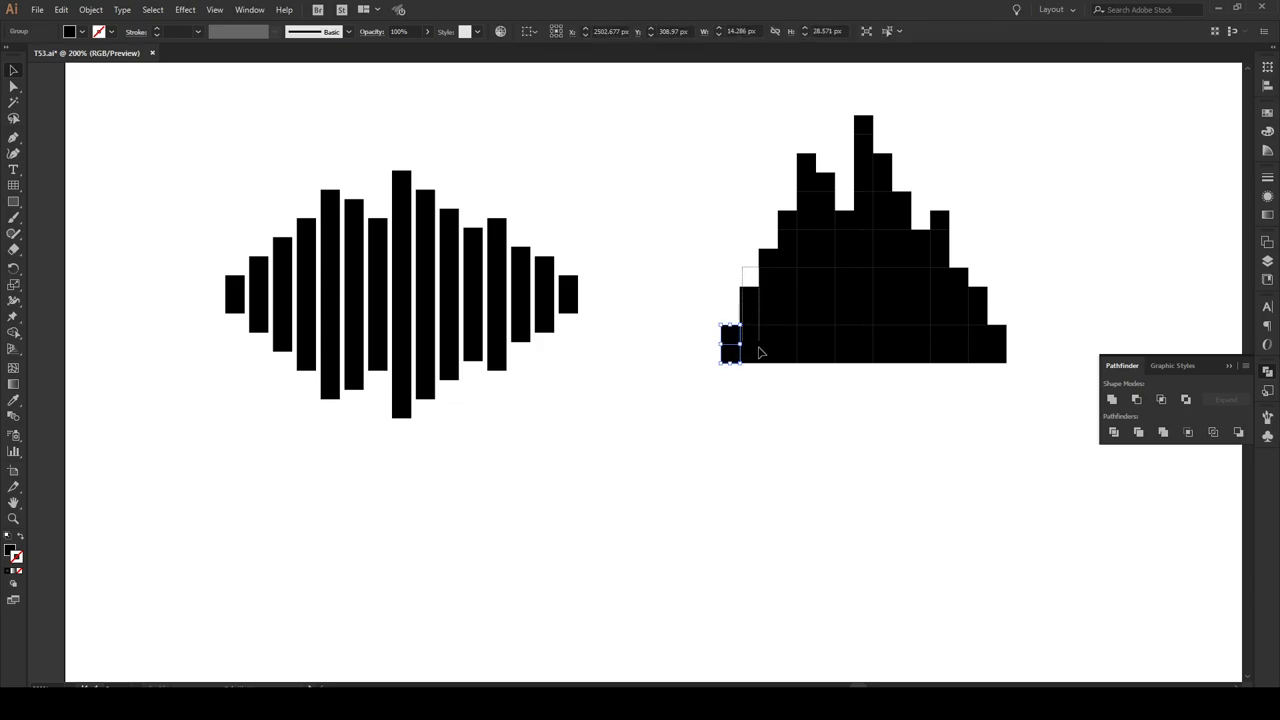
Step: Select and group each column of cells in turn, from left through the peak to the right edge
click(757, 365)
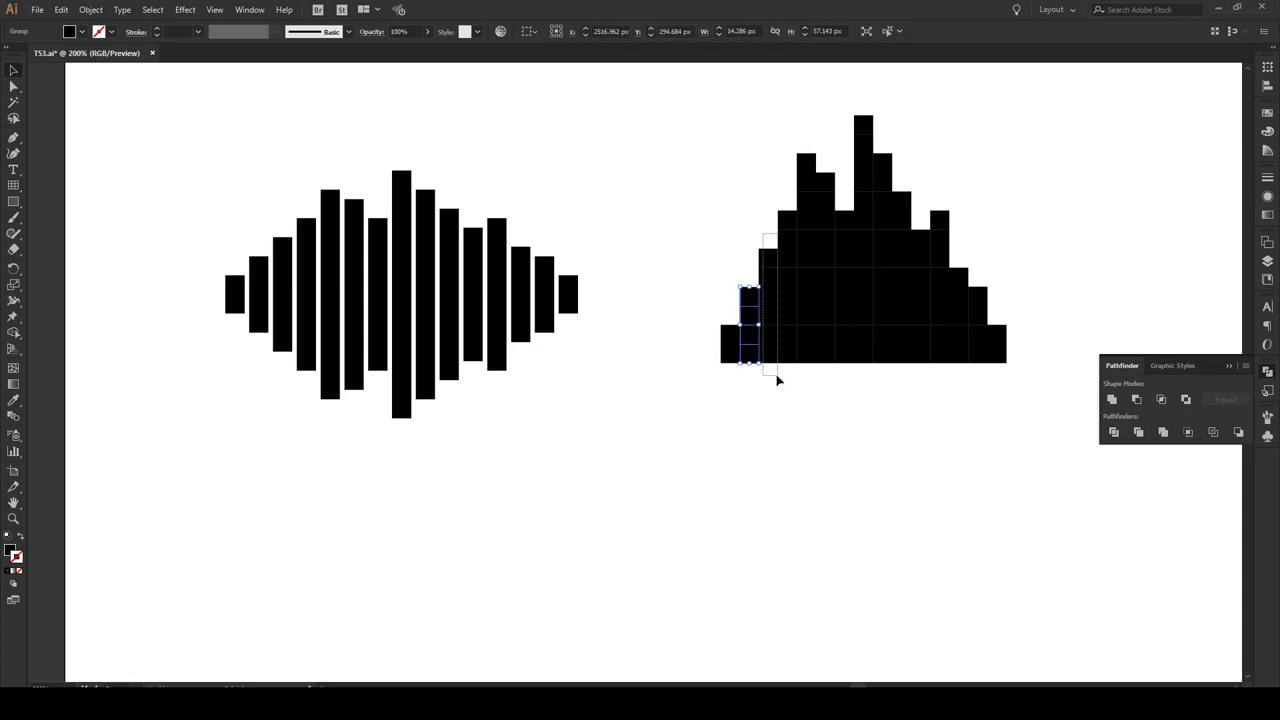
drag(777, 377, 781, 210)
drag(811, 374, 810, 165)
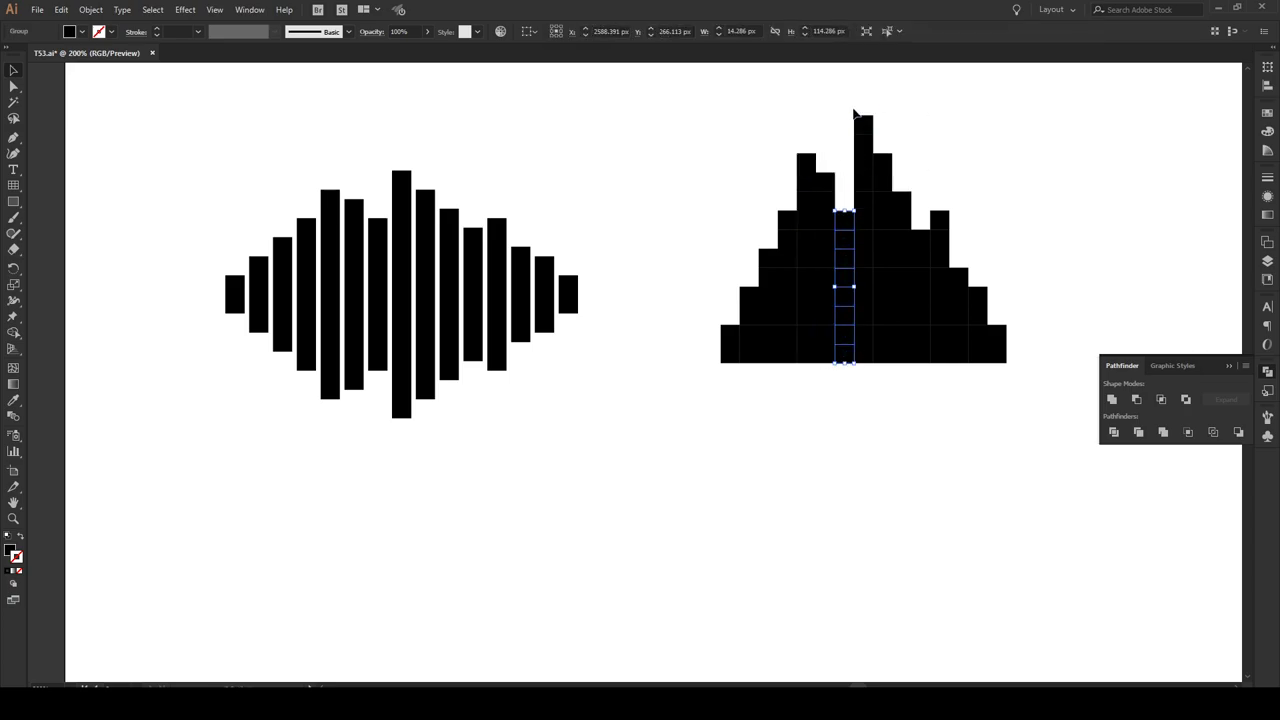
drag(857, 114, 868, 362)
drag(880, 138, 890, 362)
drag(901, 186, 903, 381)
drag(919, 214, 952, 362)
drag(954, 266, 981, 366)
drag(998, 320, 1021, 362)
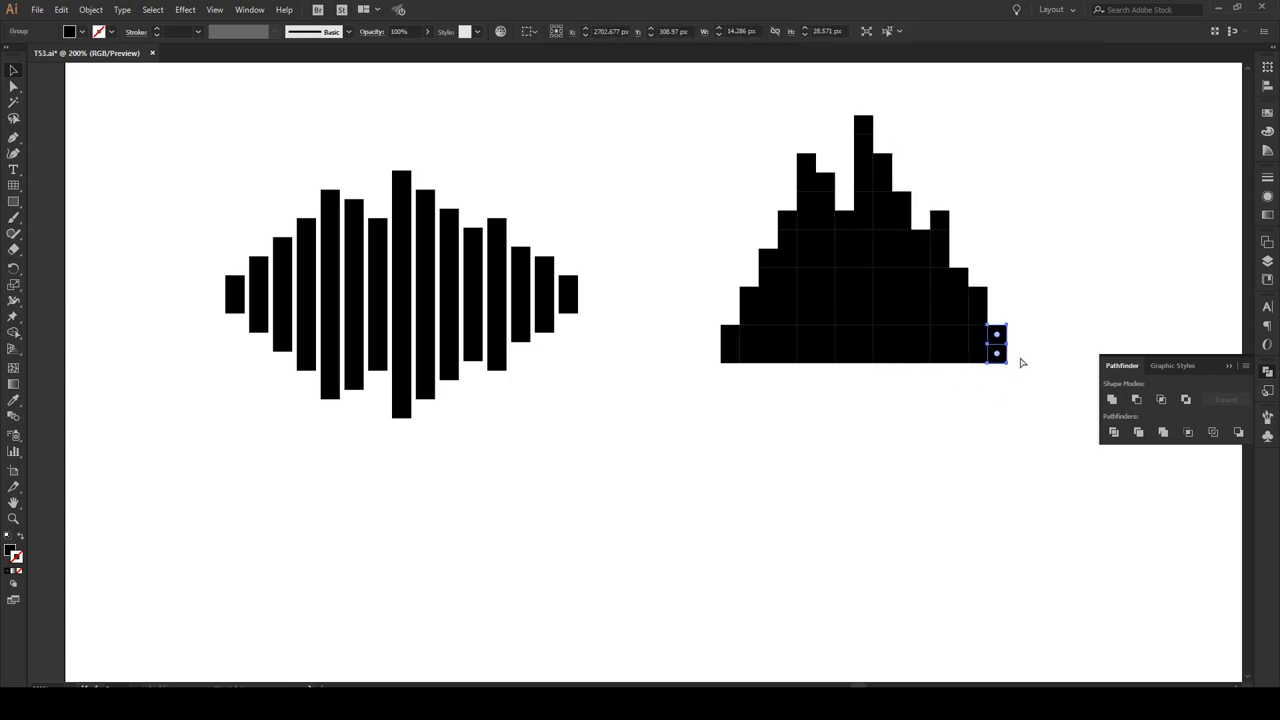
click(1051, 268)
Step: Vertically centre the stepped columns into a diamond and Alt-drag a copy straight below
alt+scroll(1045, 262, down, 2)
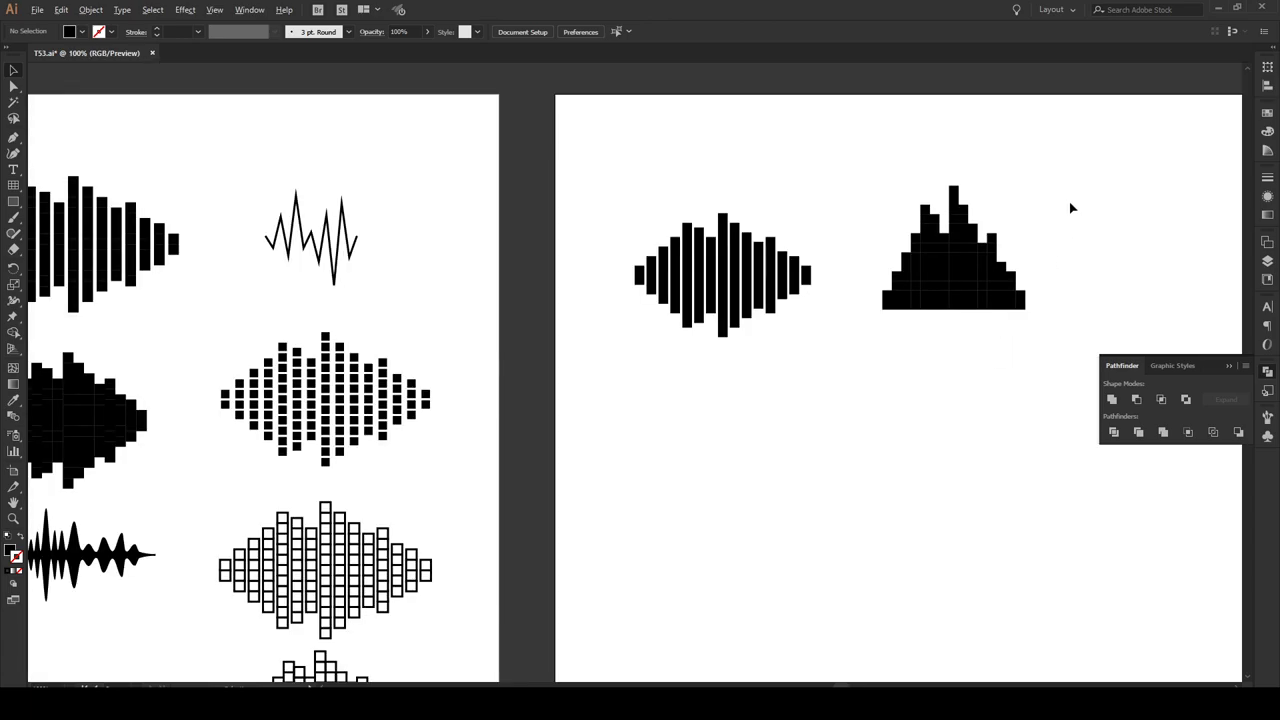
drag(1031, 235, 886, 378)
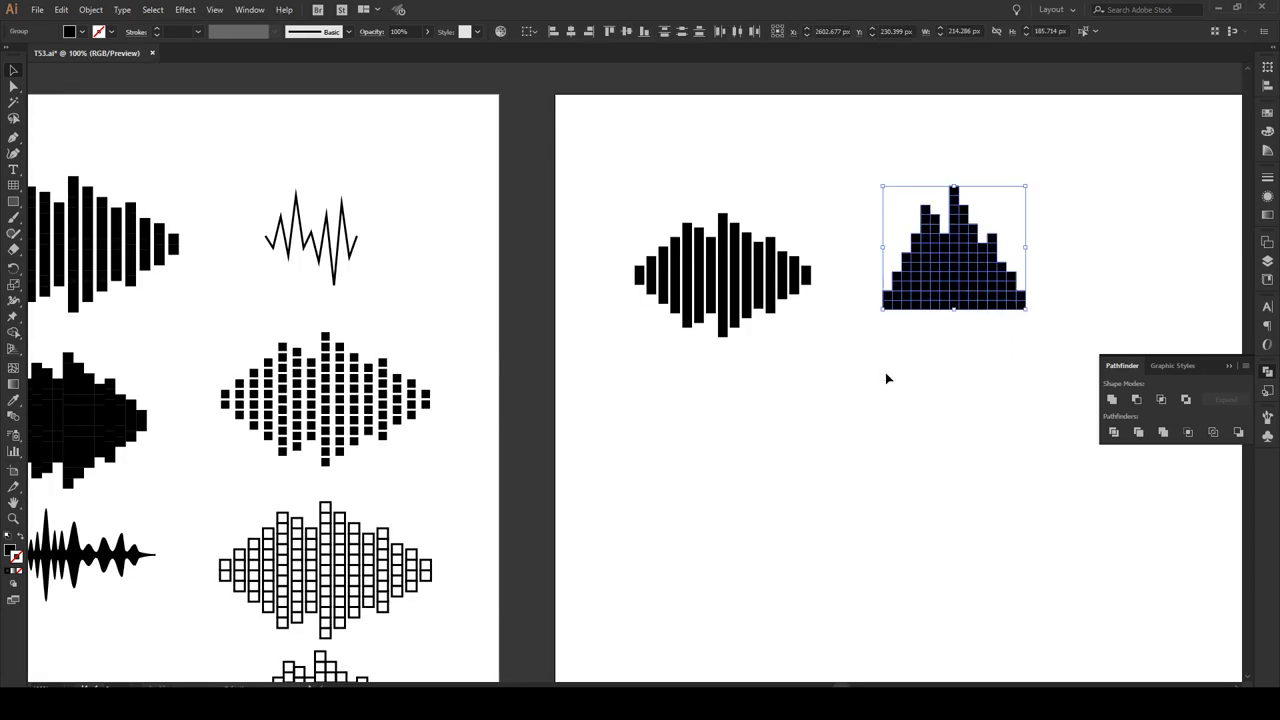
click(625, 33)
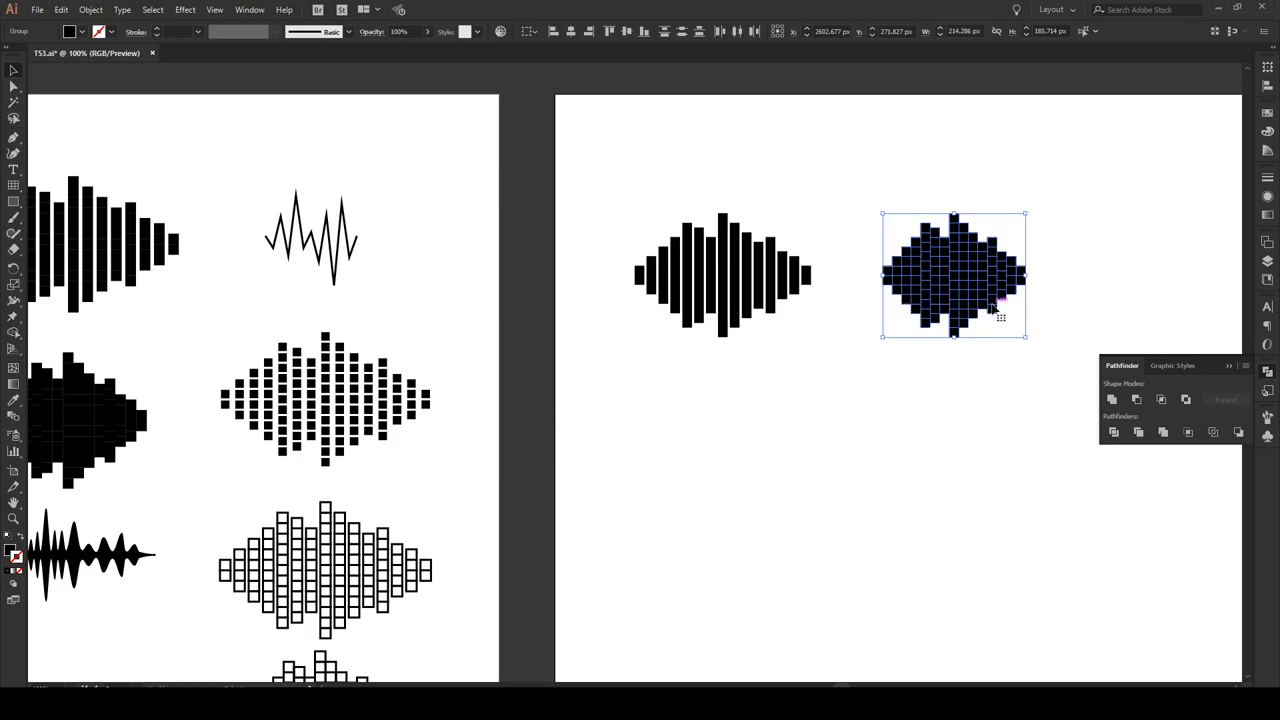
scroll(993, 308, down, 3)
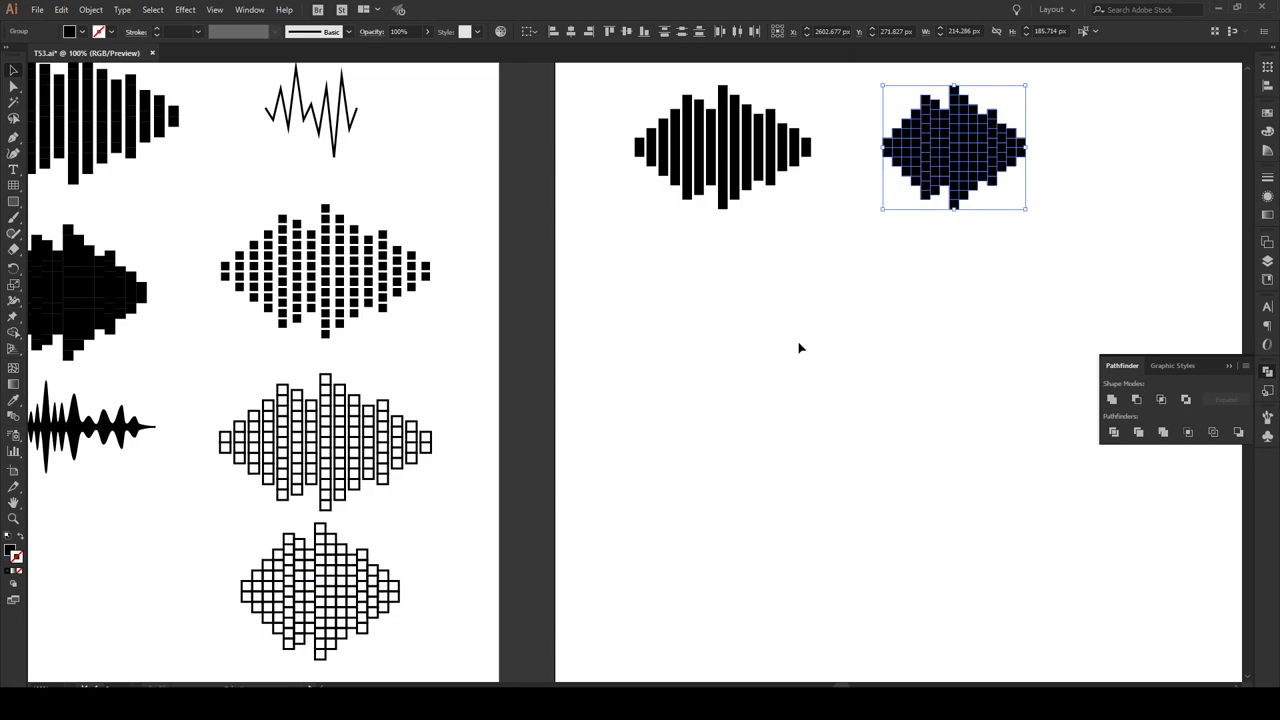
scroll(800, 348, up, 1)
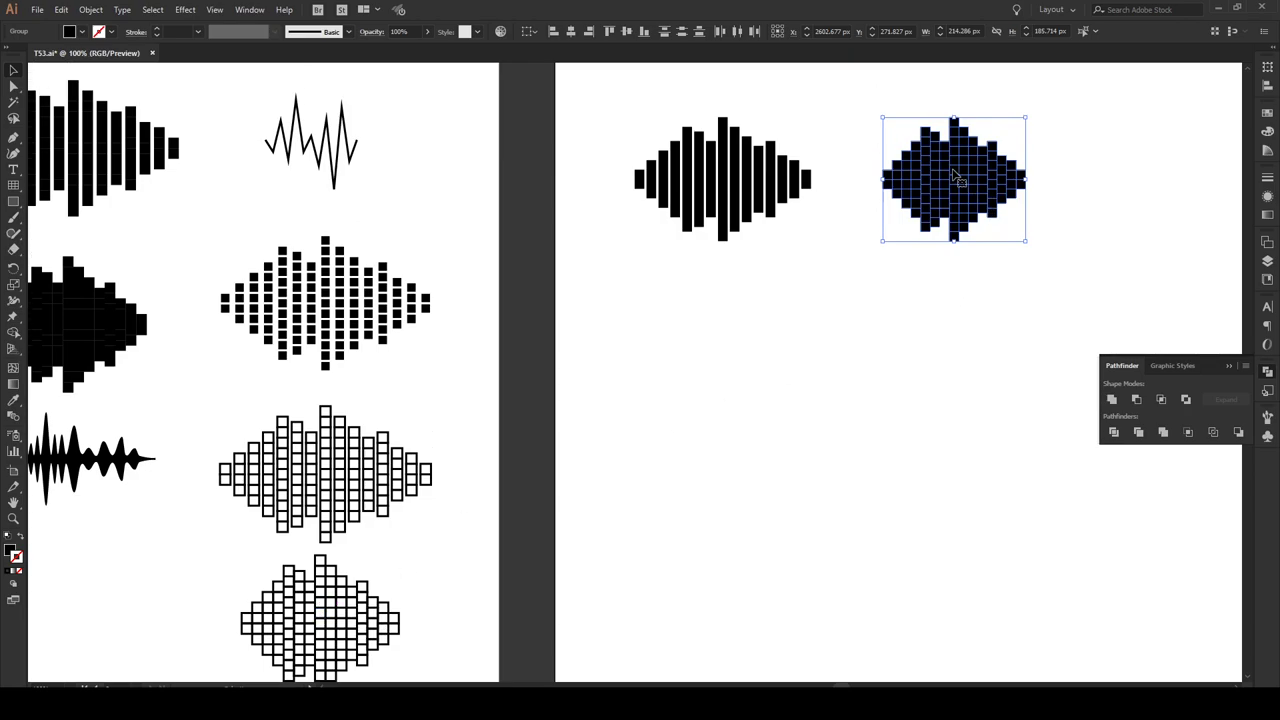
drag(955, 176, 966, 368)
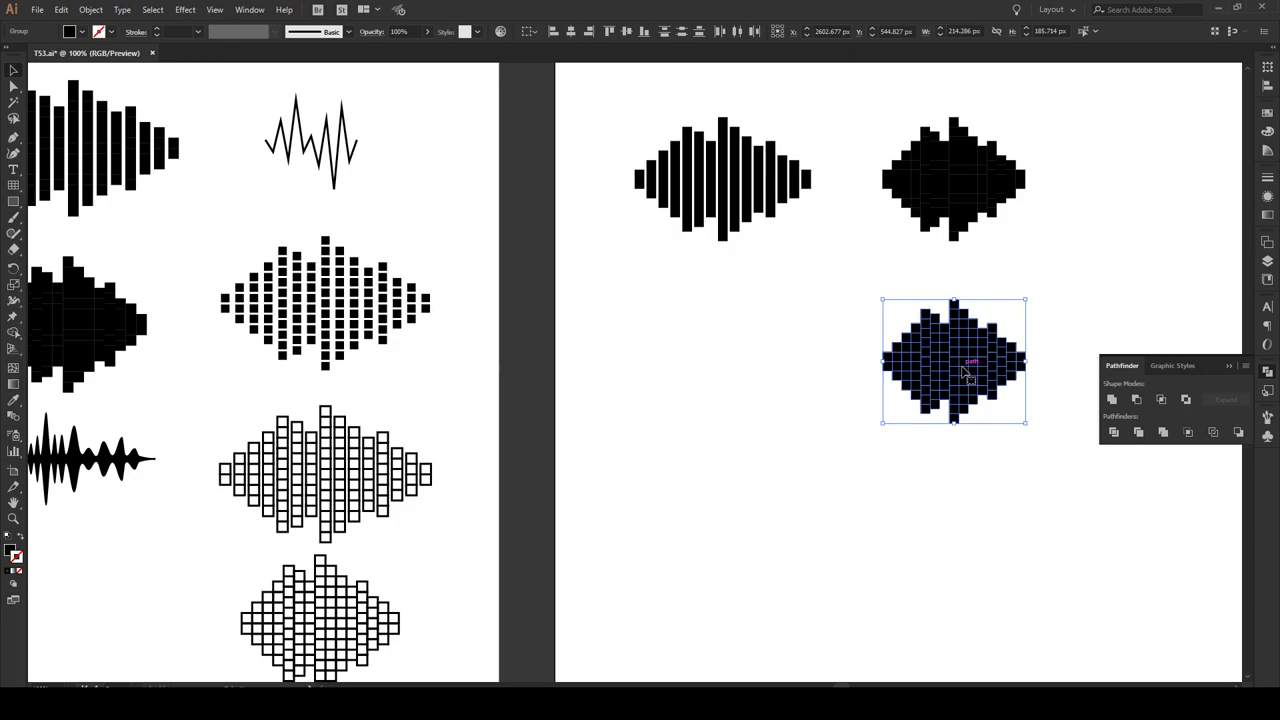
Step: Swap the lower copy's black fill to a black outline with 3 pt stroke weight
key(shift+x)
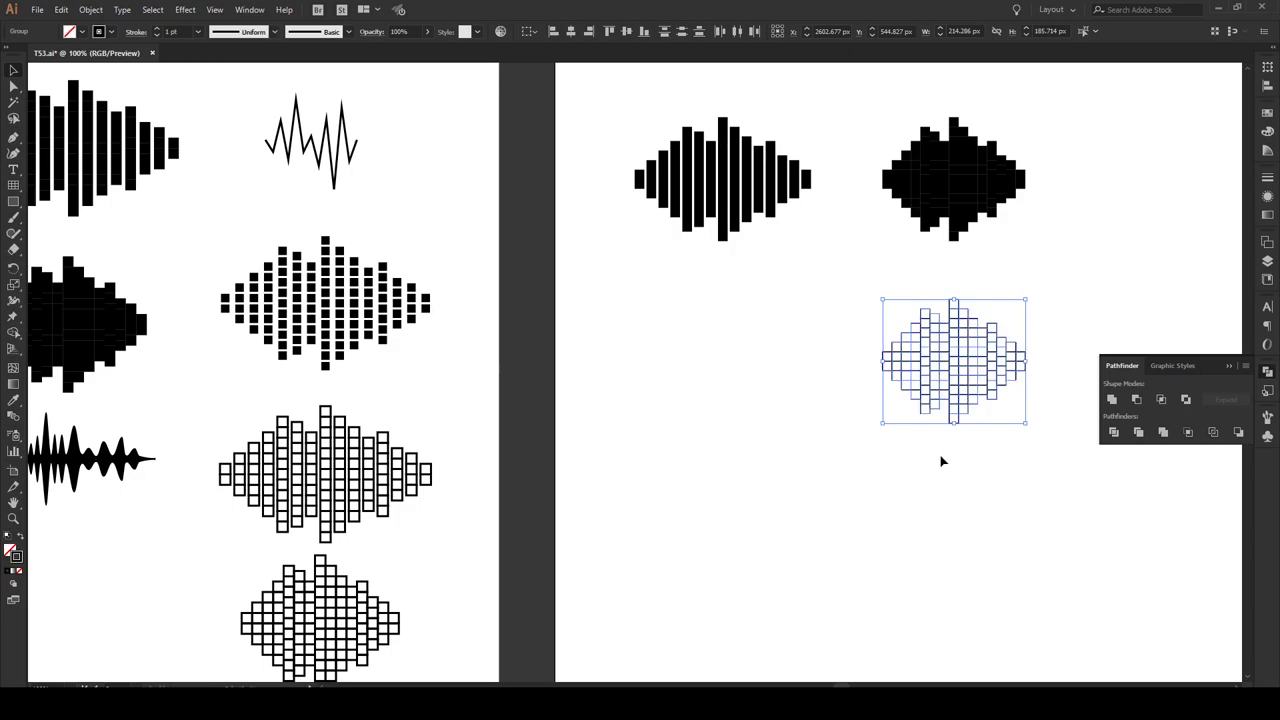
click(937, 455)
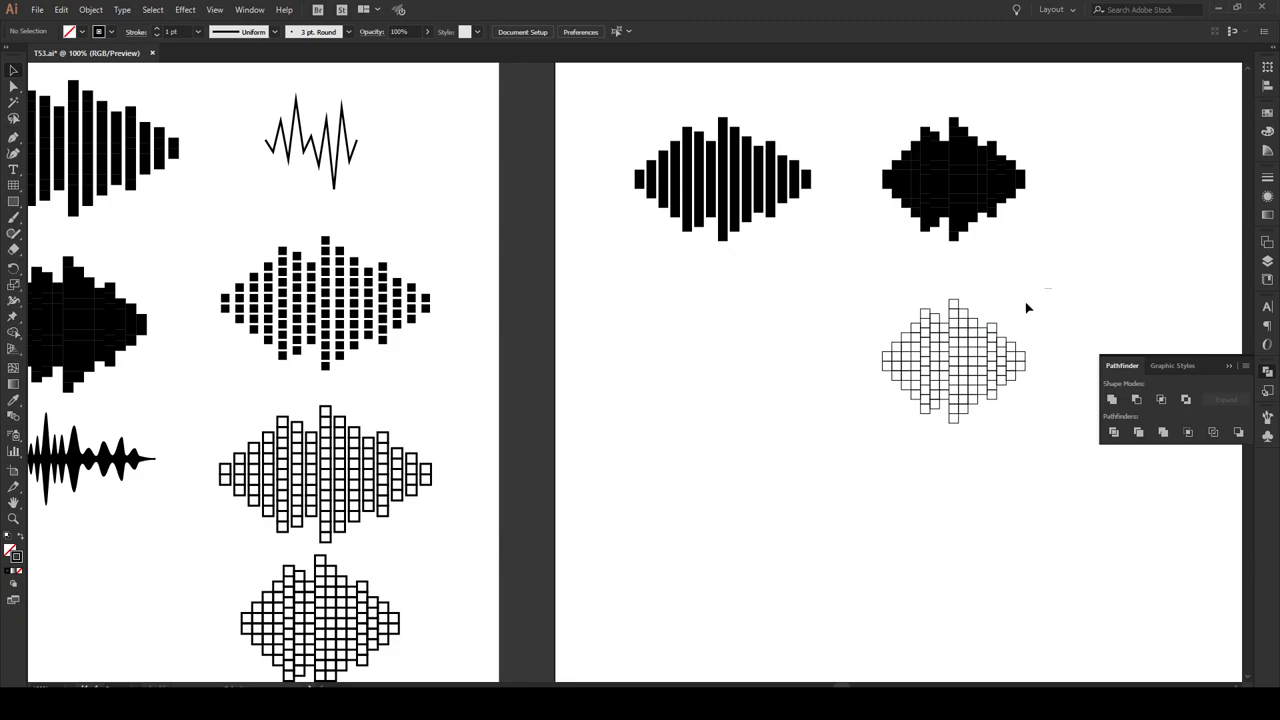
drag(1051, 288, 849, 458)
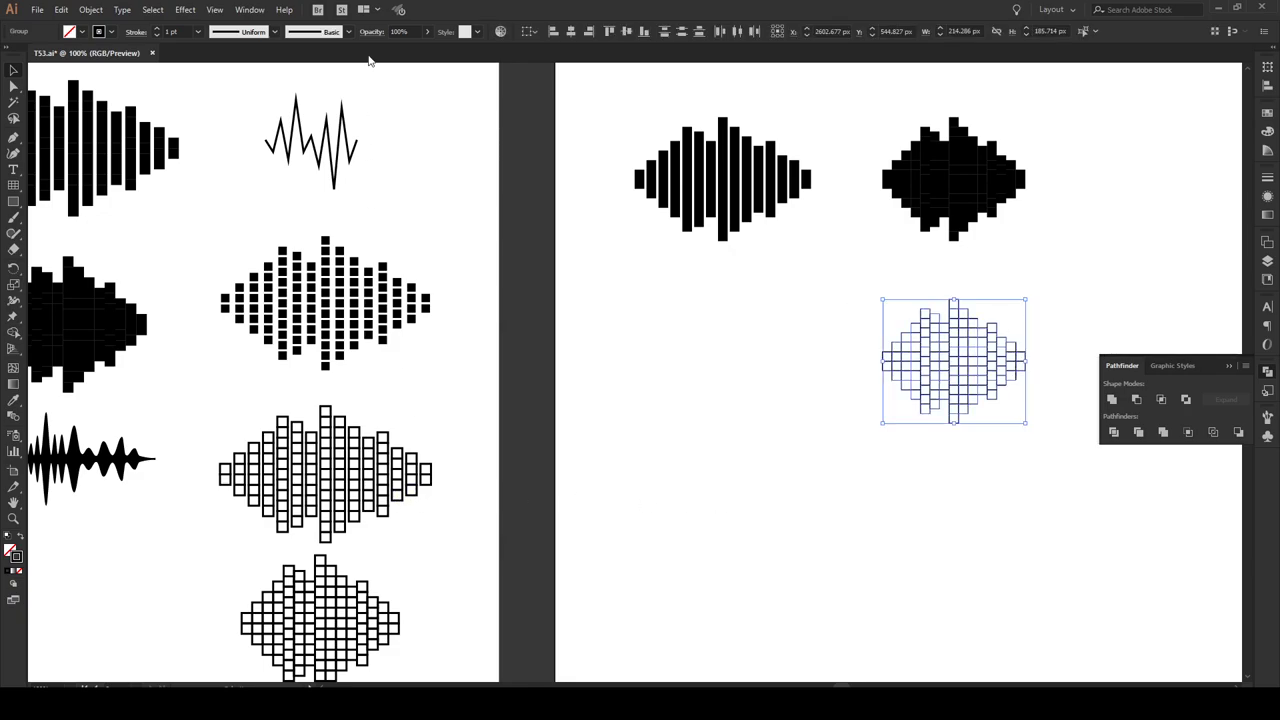
click(199, 31)
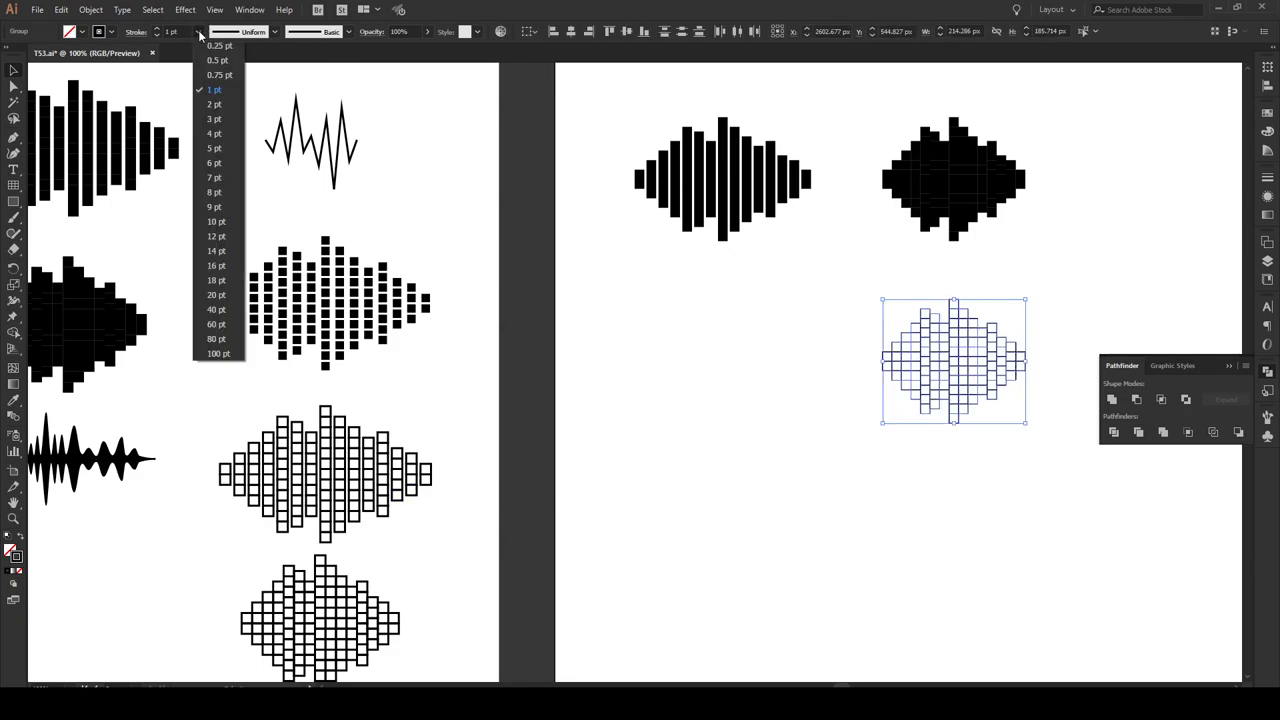
click(216, 118)
click(758, 402)
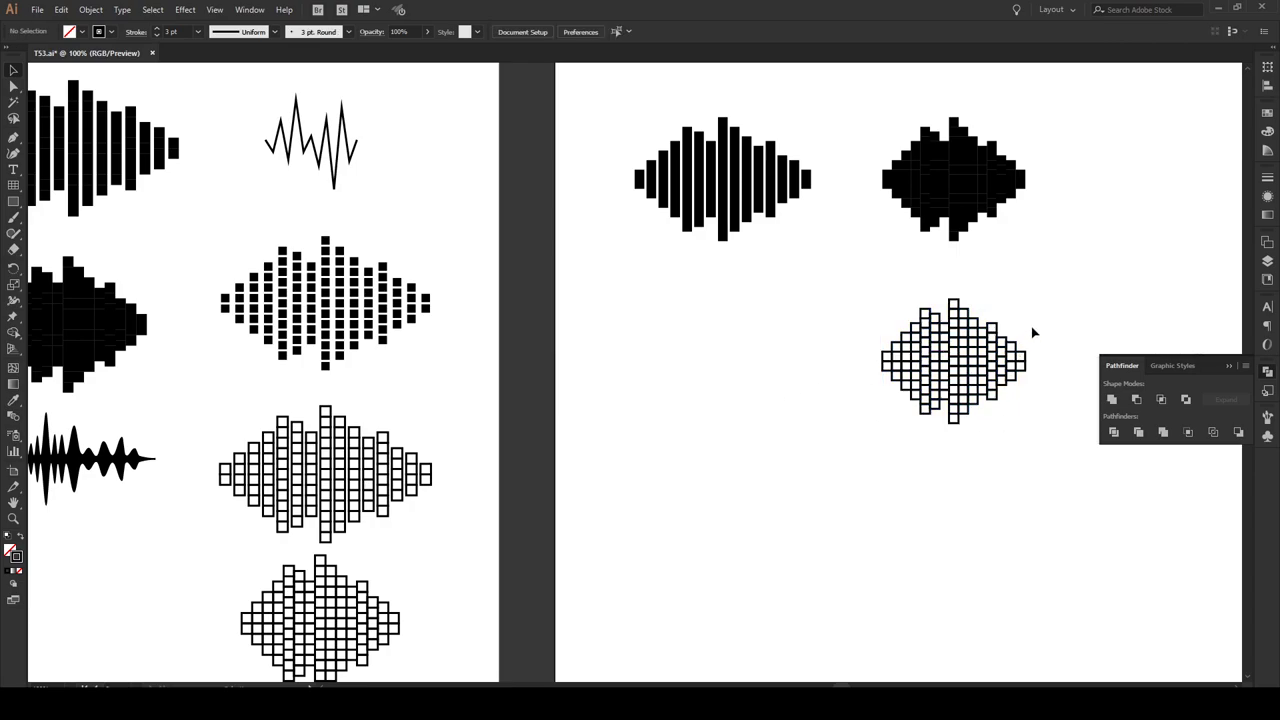
Step: Alt-drag a duplicate of the outlined diamond grid to its left
drag(1050, 291, 845, 455)
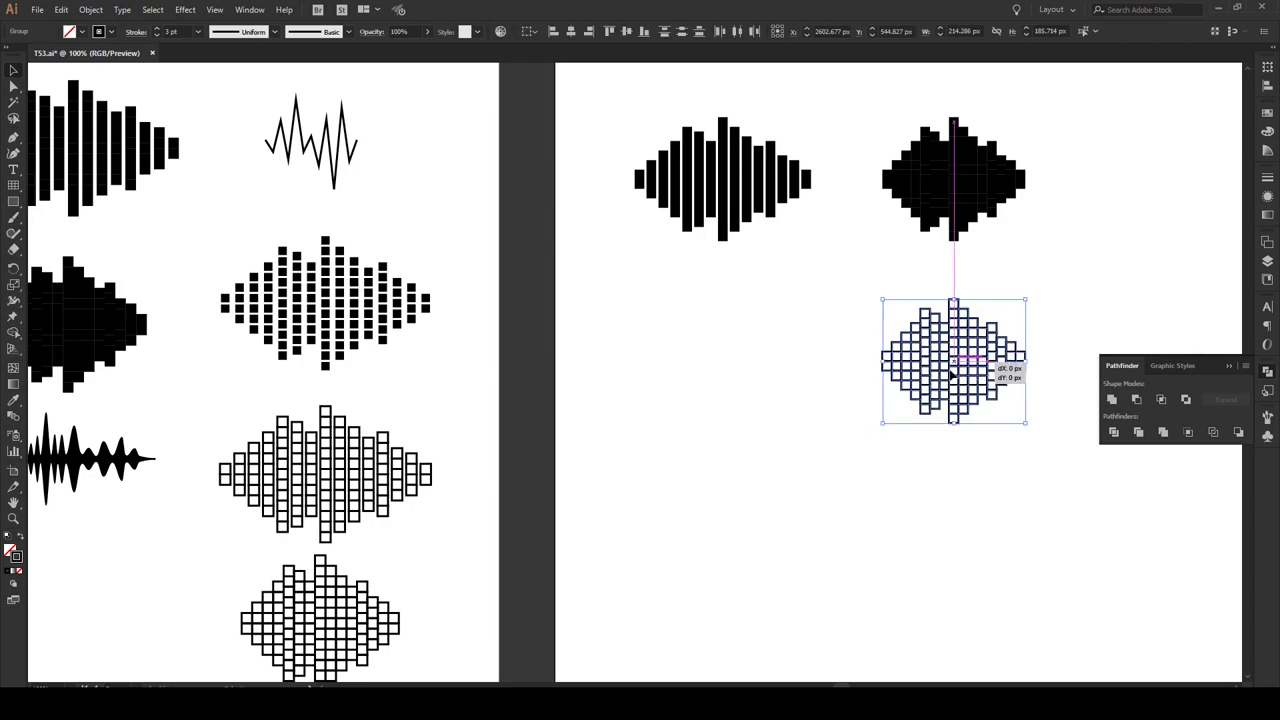
drag(1000, 372, 730, 380)
click(785, 430)
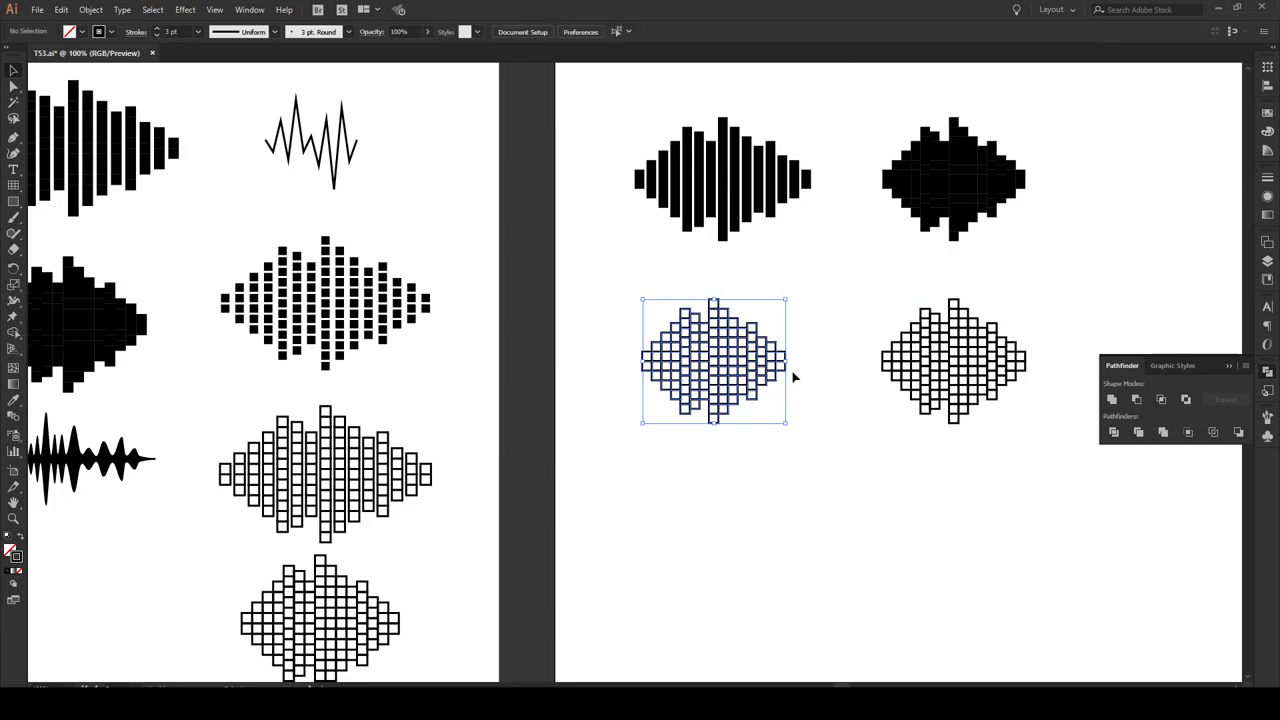
Step: Move the right-tip two-square group 48 px right and distribute the columns horizontally
click(785, 362)
scroll(785, 362, up, 2)
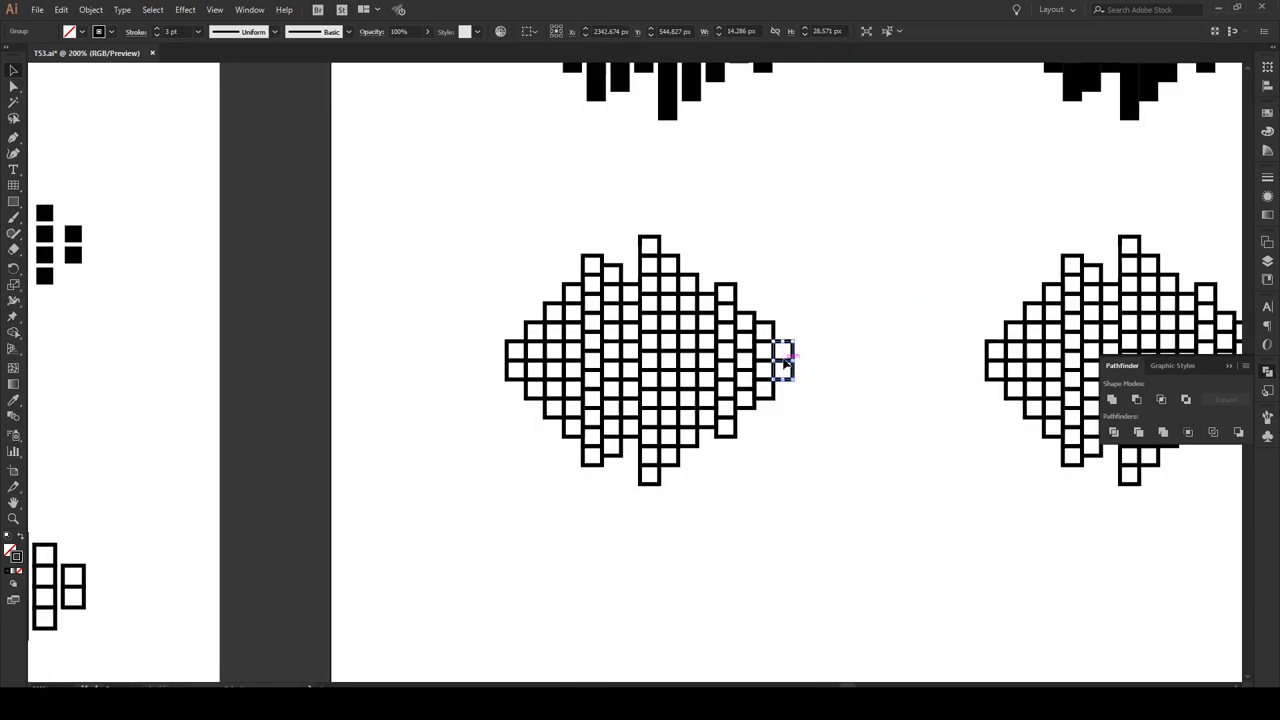
drag(785, 368, 847, 367)
drag(881, 225, 494, 519)
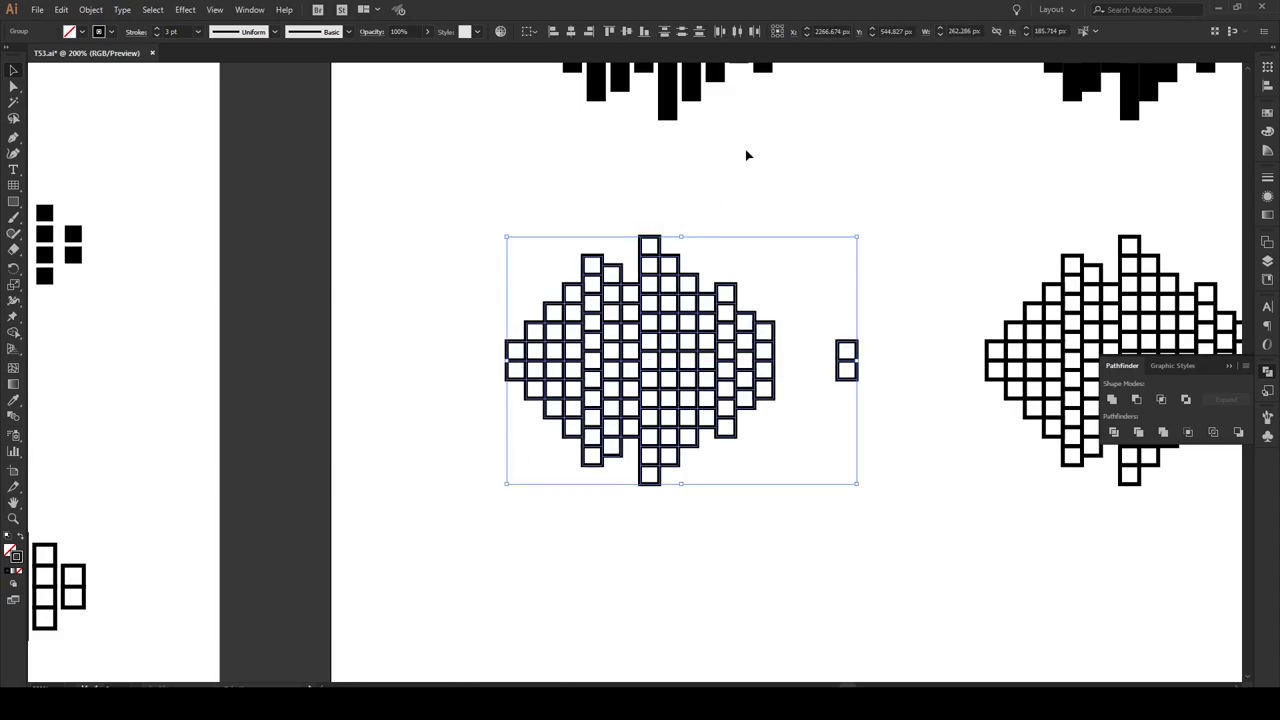
click(738, 30)
click(830, 220)
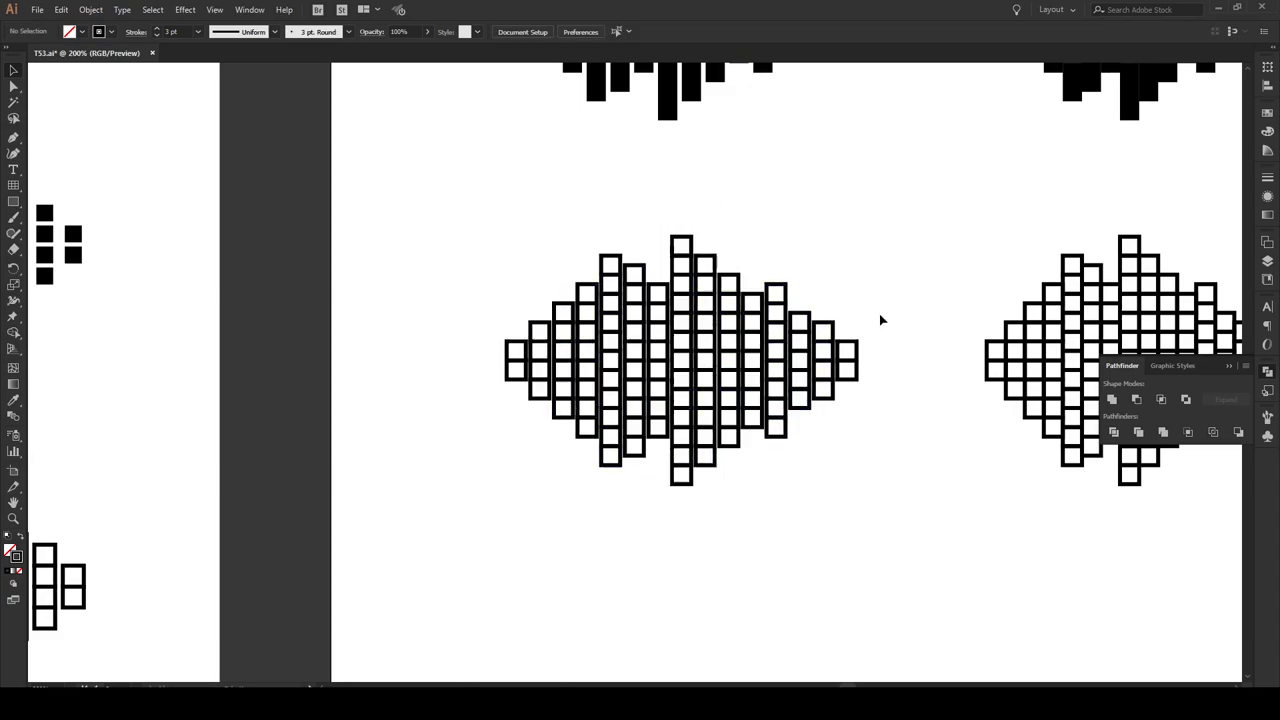
Step: Push that group further right and redistribute the columns across the wider span
drag(855, 358, 895, 363)
drag(940, 200, 477, 516)
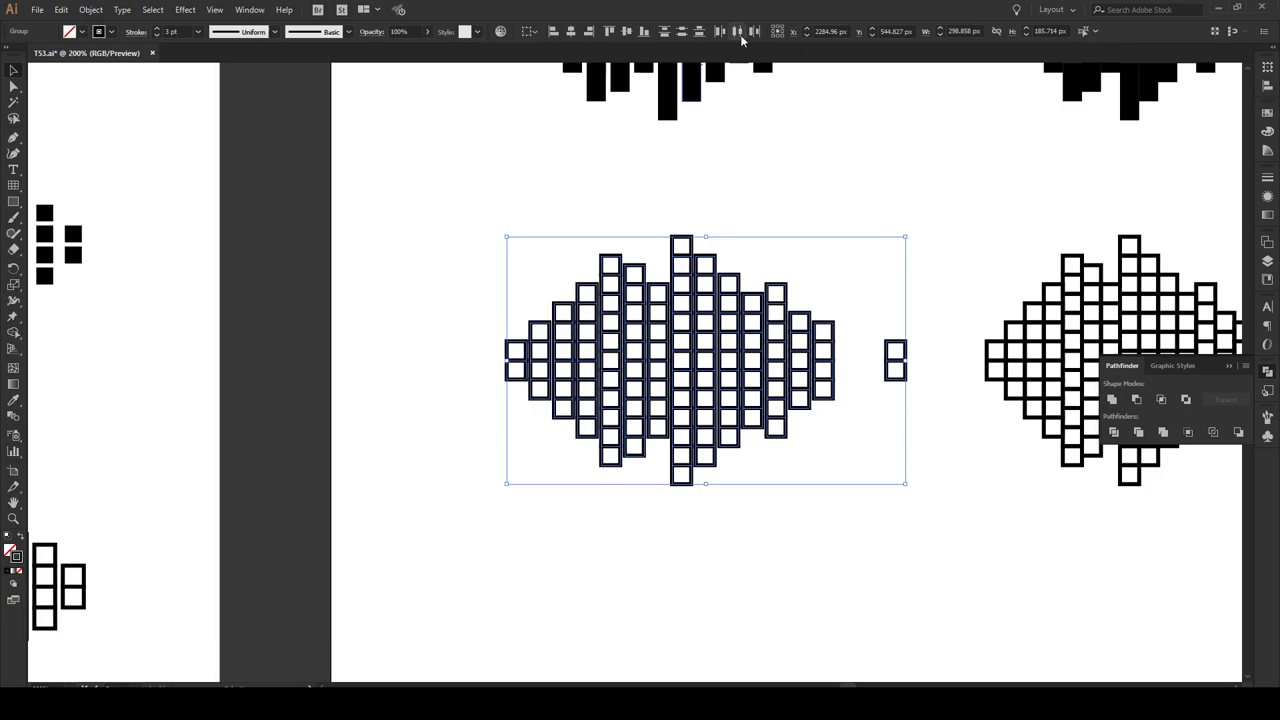
click(740, 31)
click(608, 263)
scroll(608, 263, down, 2)
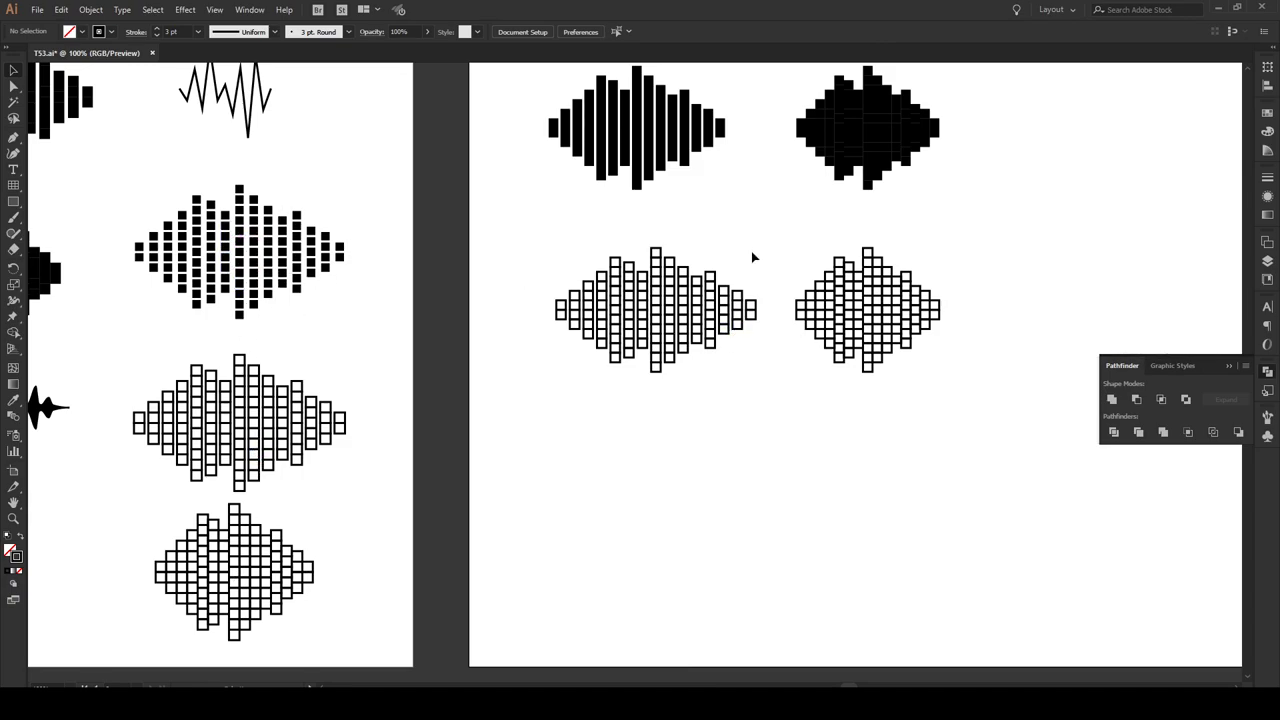
Step: Alt-drag a copy of the wide outlined grid below it
drag(761, 246, 537, 407)
drag(645, 305, 646, 487)
scroll(636, 561, up, 1)
scroll(631, 550, up, 1)
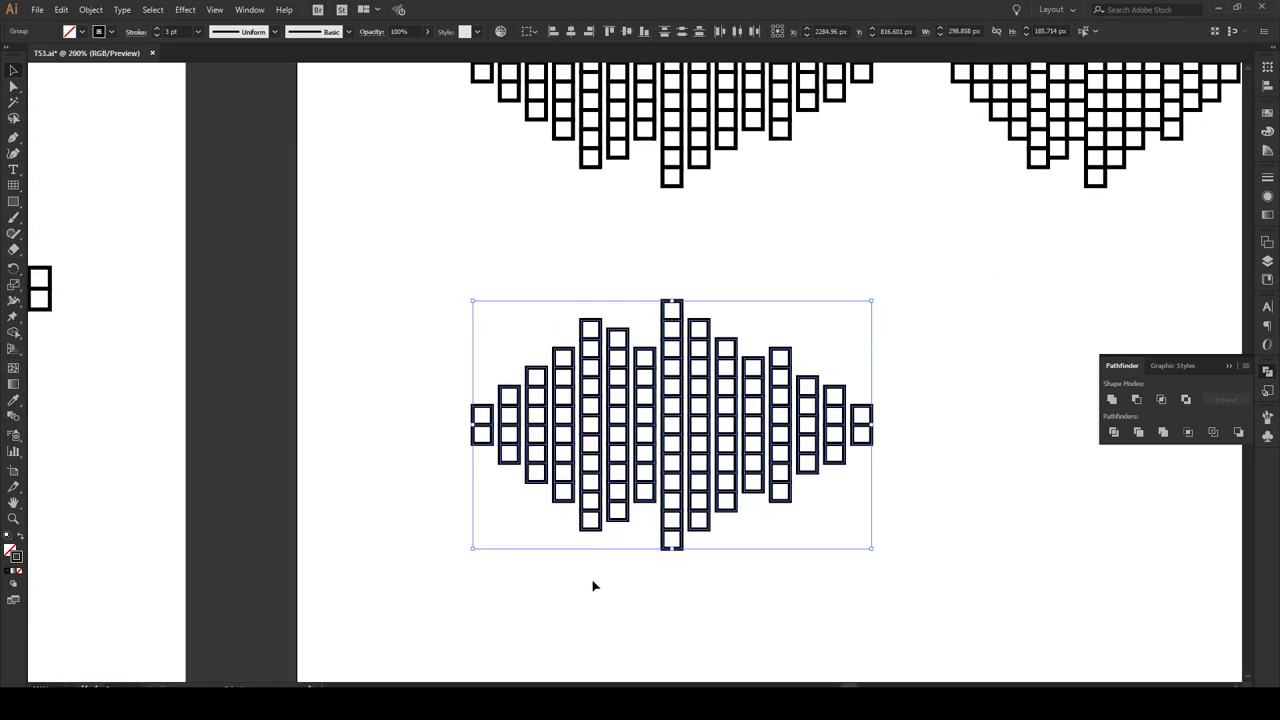
Step: Give the copy's squares a black fill with a white 3 pt stroke
click(20, 539)
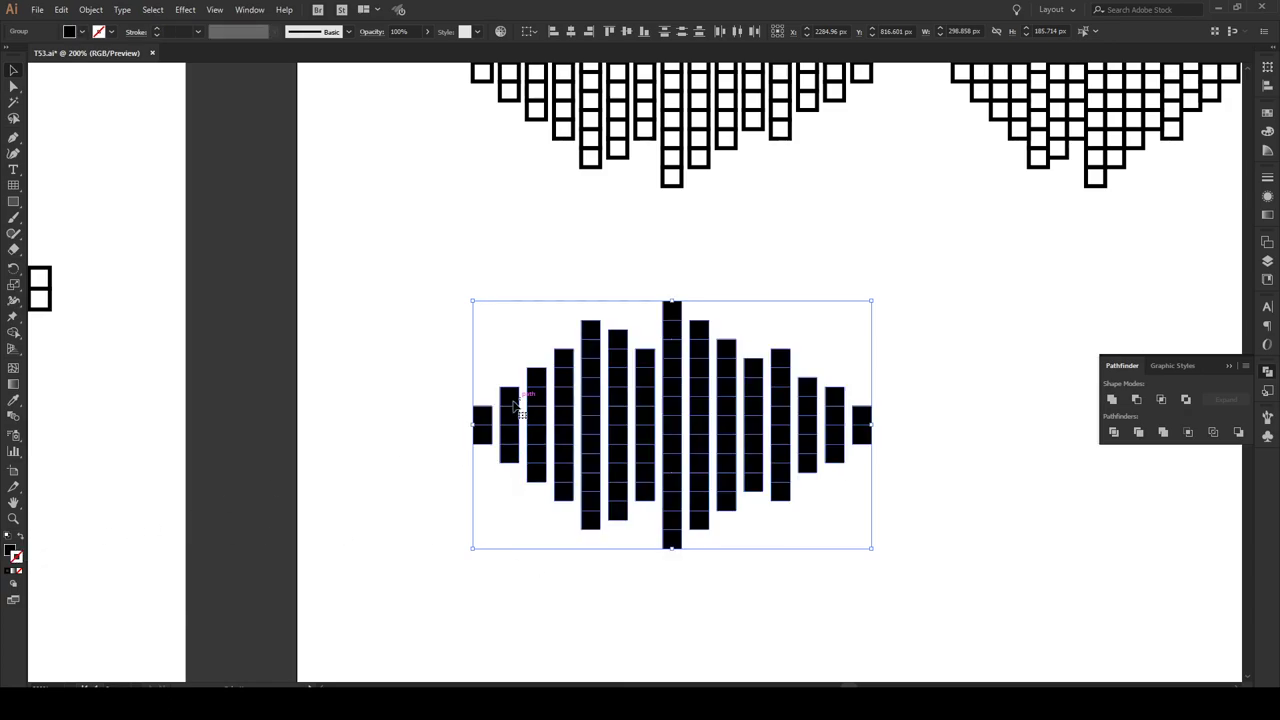
double_click(16, 558)
drag(79, 163, 16, 44)
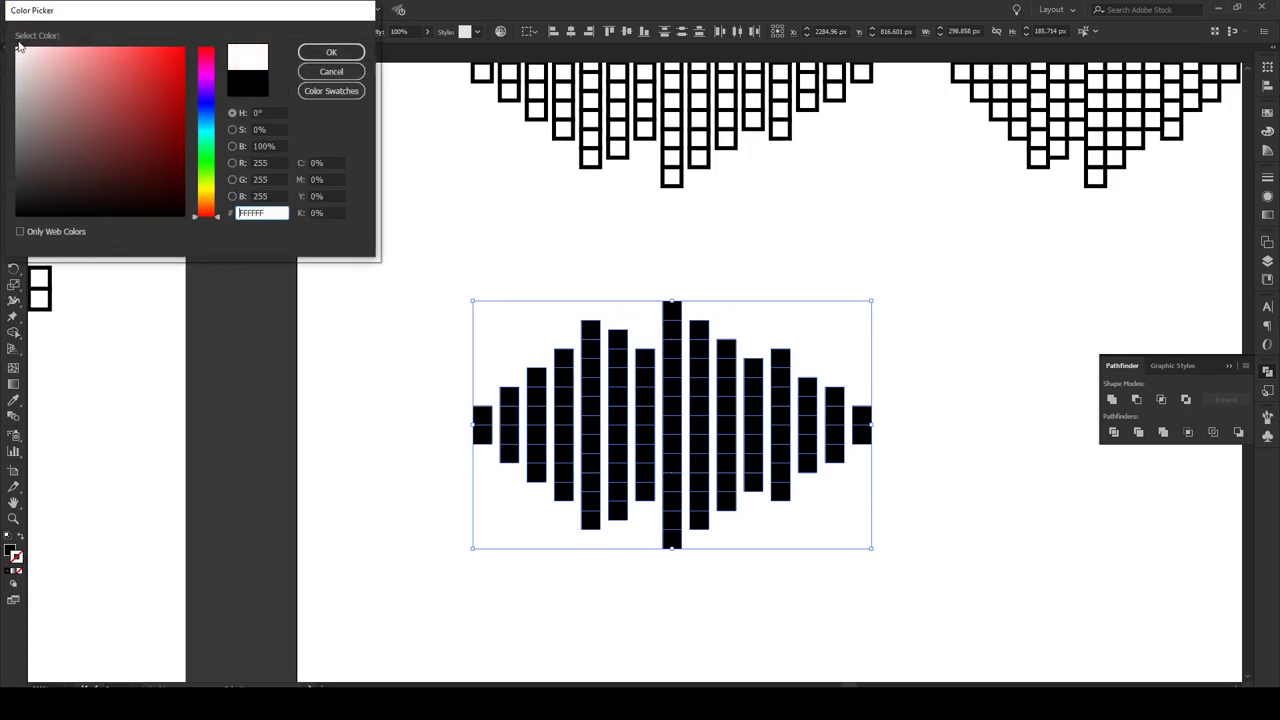
click(338, 54)
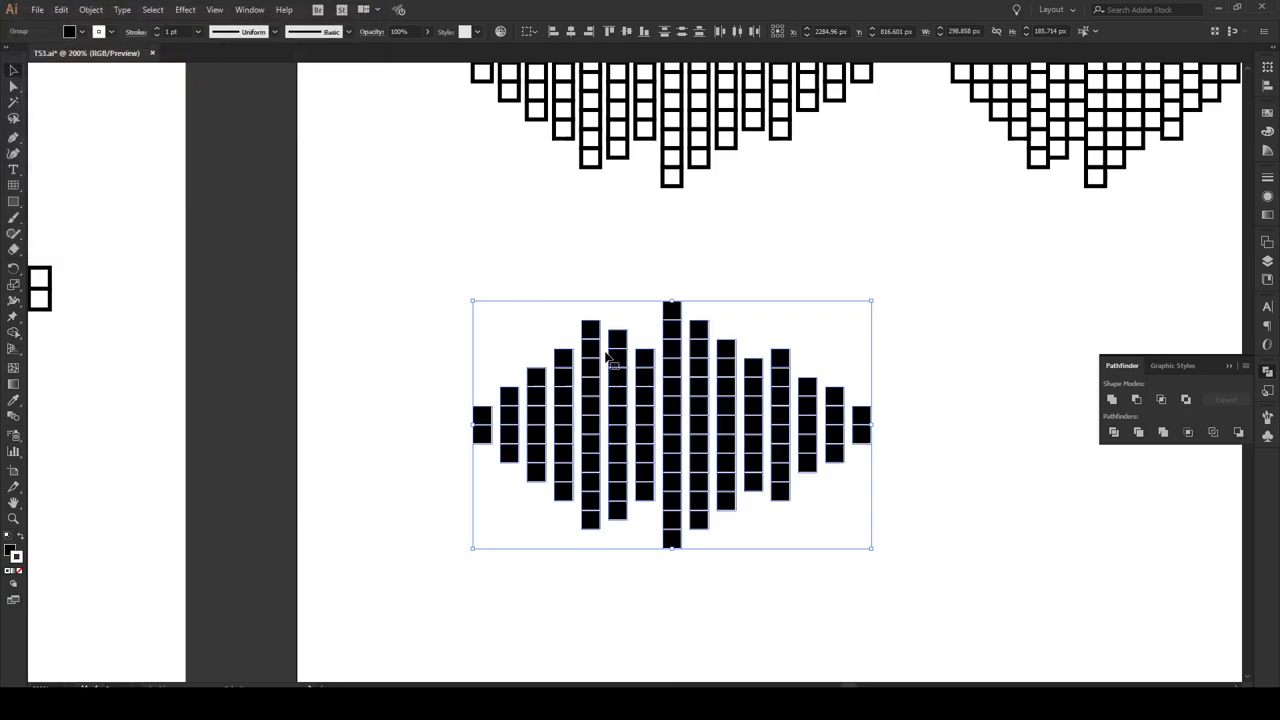
click(200, 32)
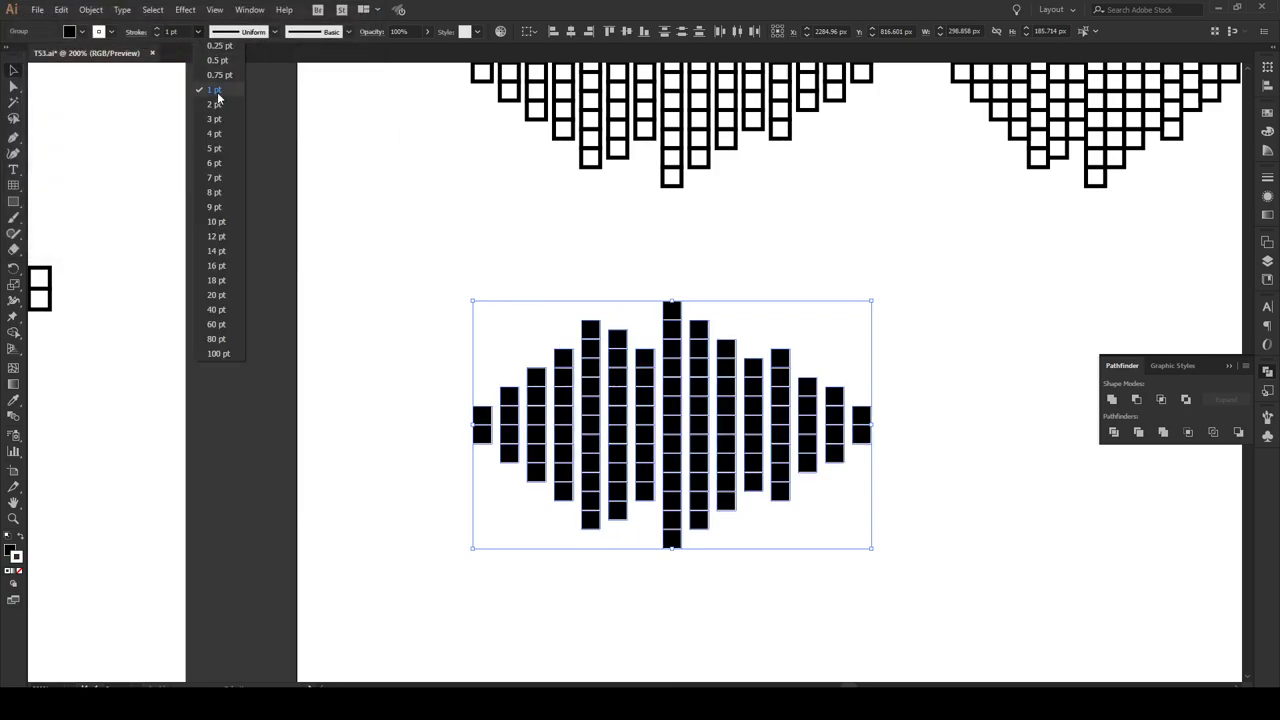
click(226, 120)
click(465, 227)
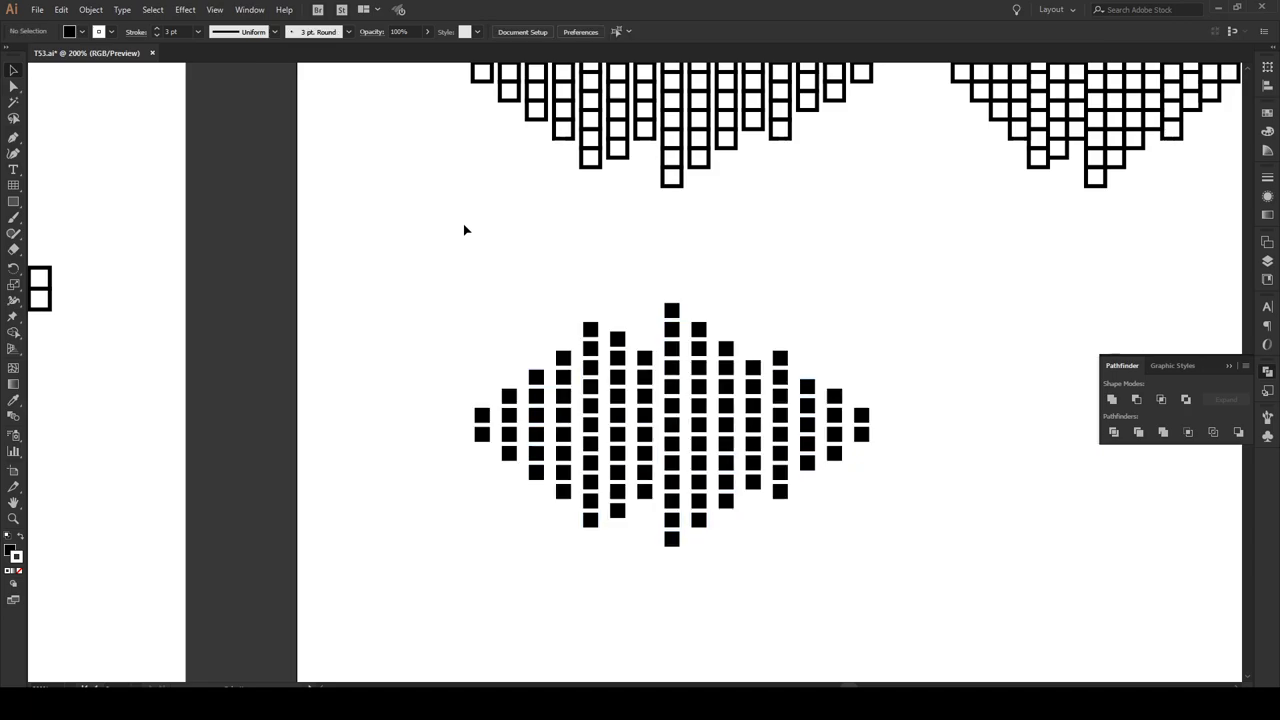
scroll(782, 410, down, 3)
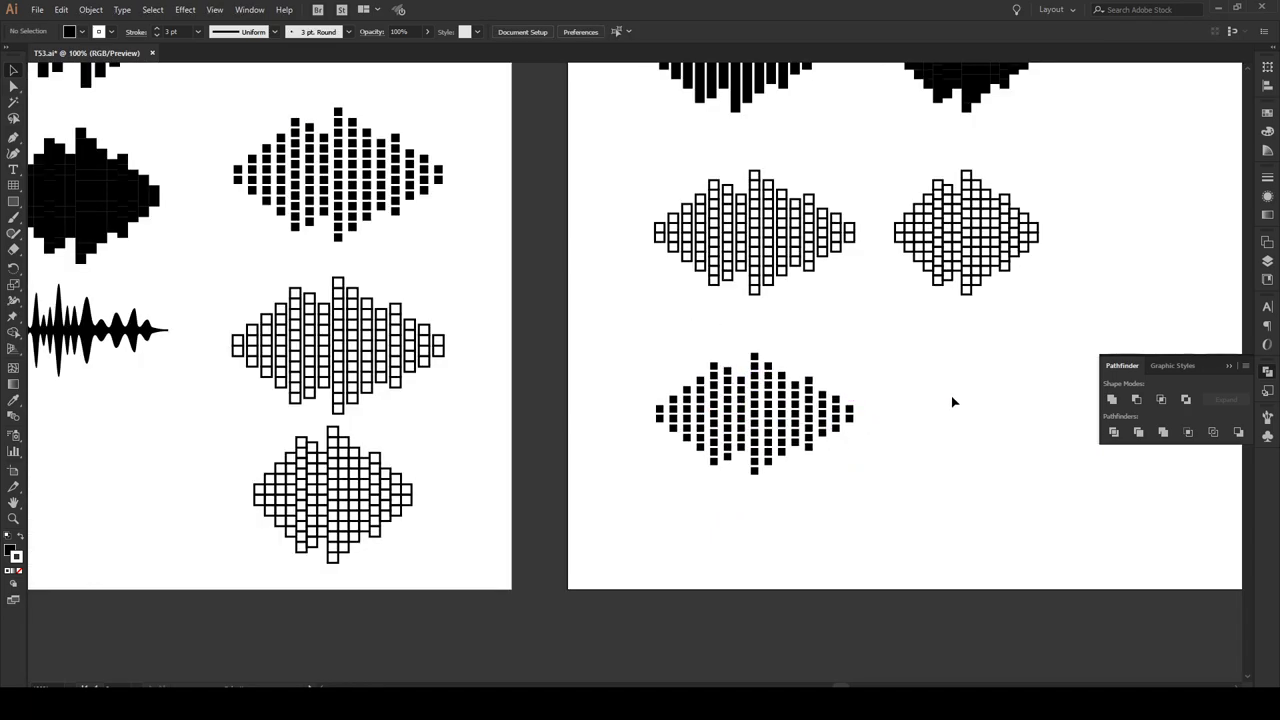
scroll(620, 373, down, 1)
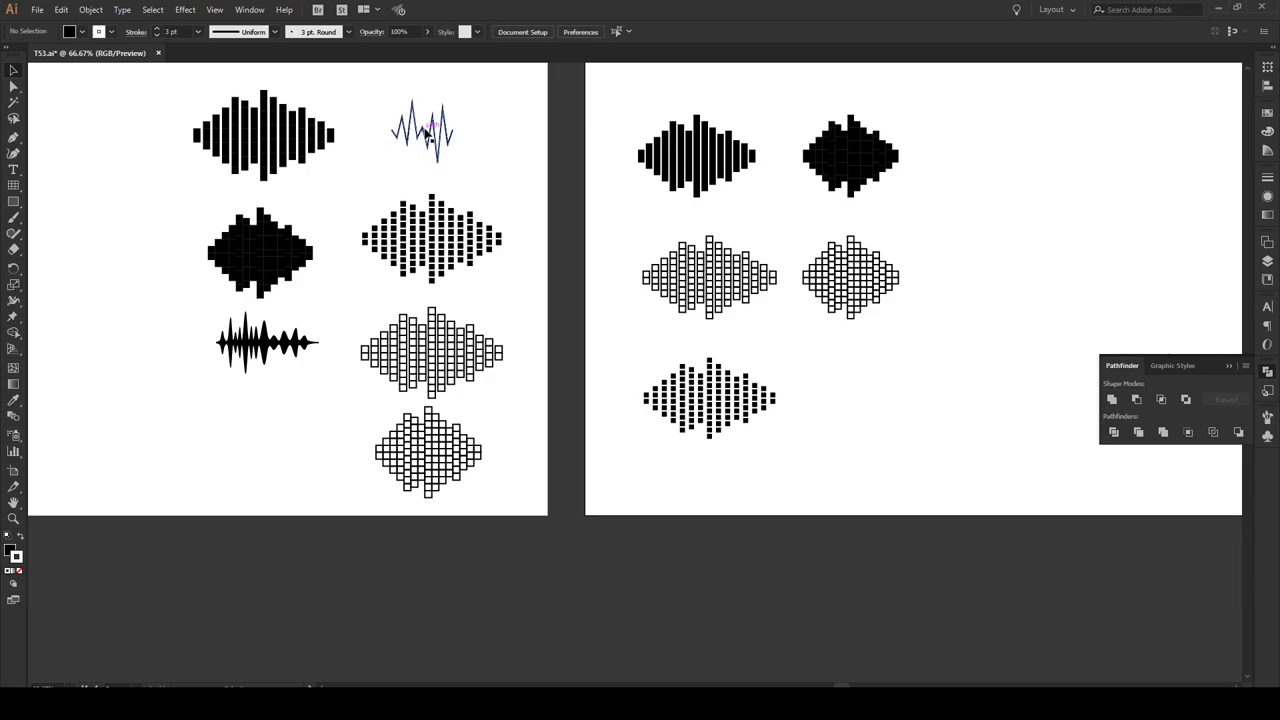
scroll(910, 430, up, 1)
scroll(893, 410, up, 1)
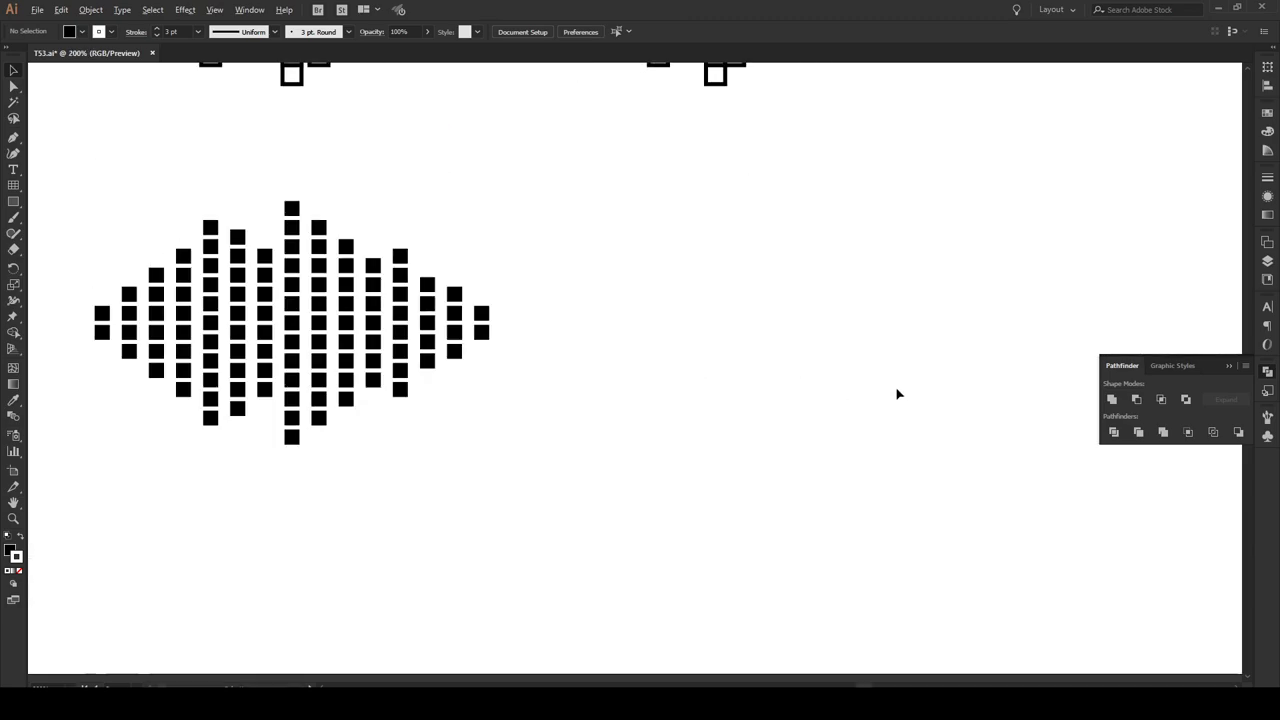
Step: Draw a roughly 289 px horizontal line right of the square waveform and give it a black 3 pt stroke
click(12, 187)
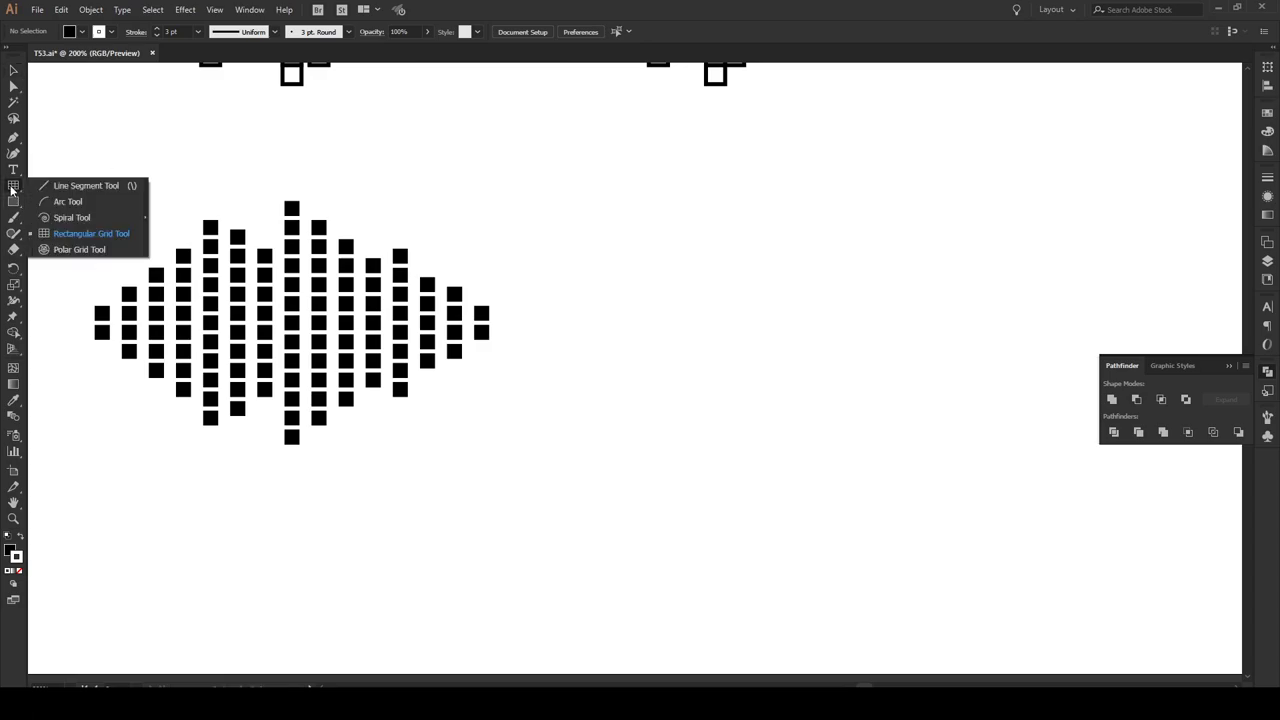
click(68, 186)
drag(669, 329, 1053, 330)
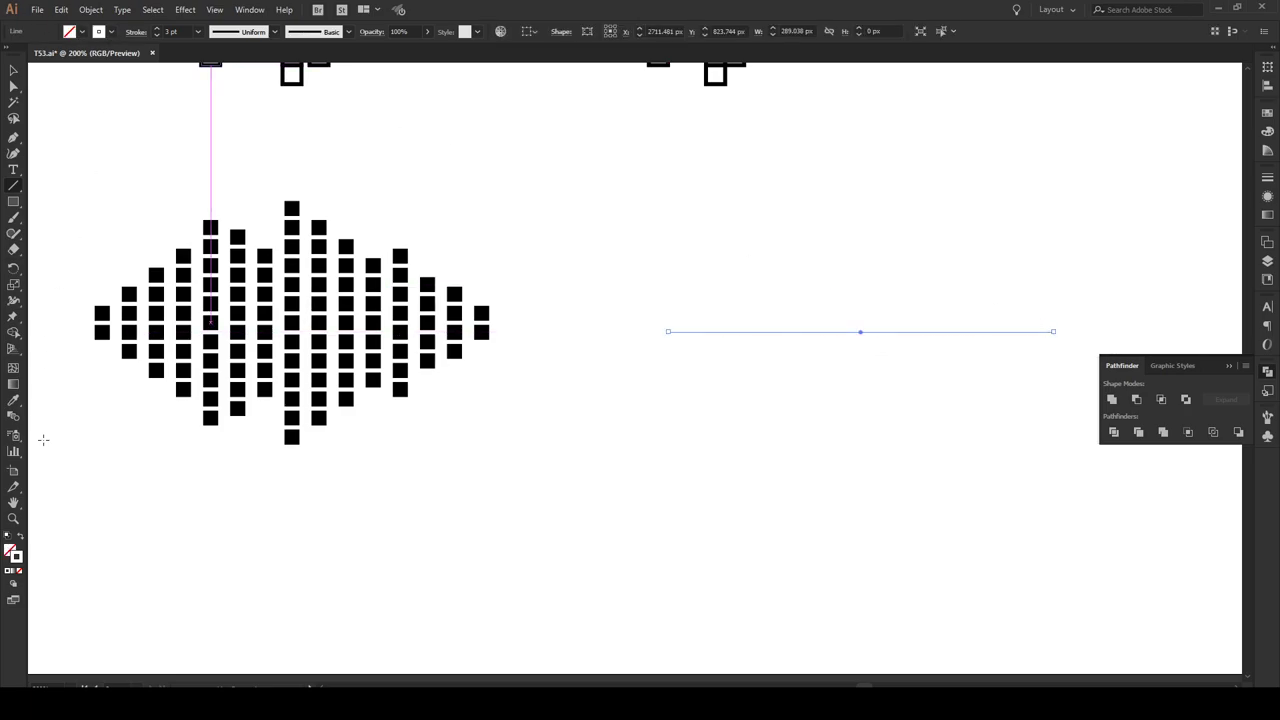
double_click(16, 558)
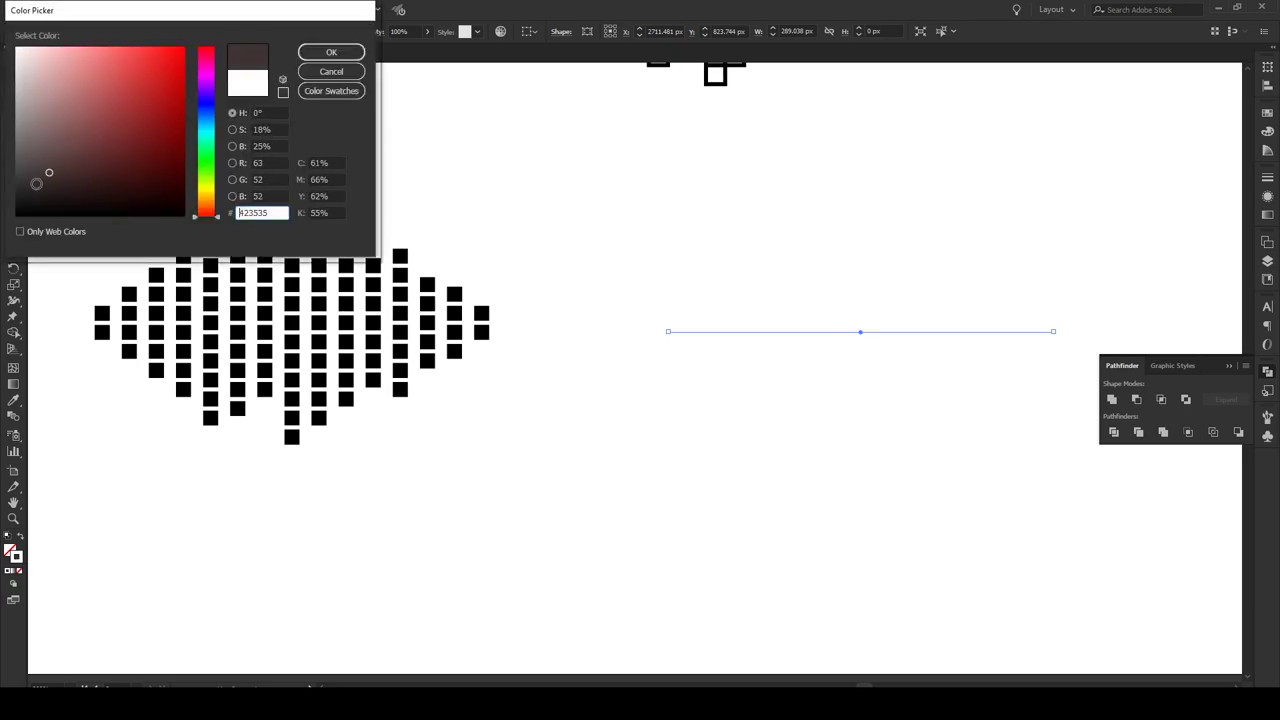
click(332, 53)
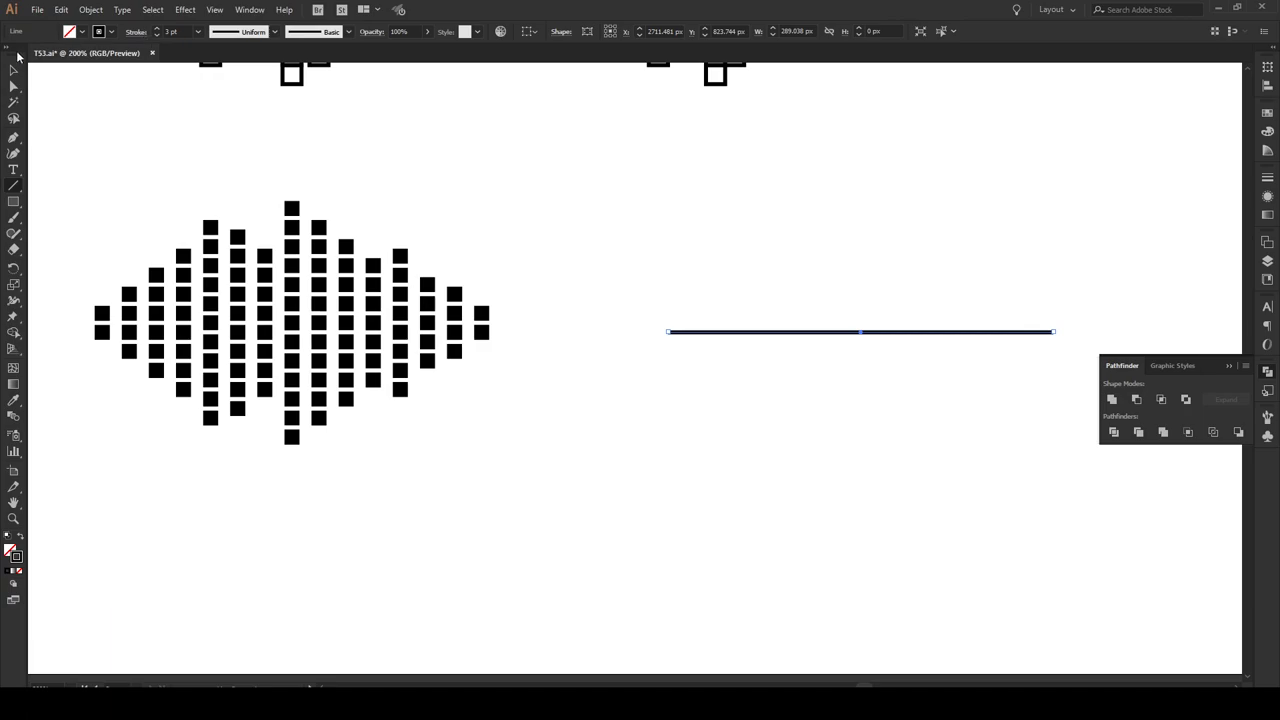
click(13, 71)
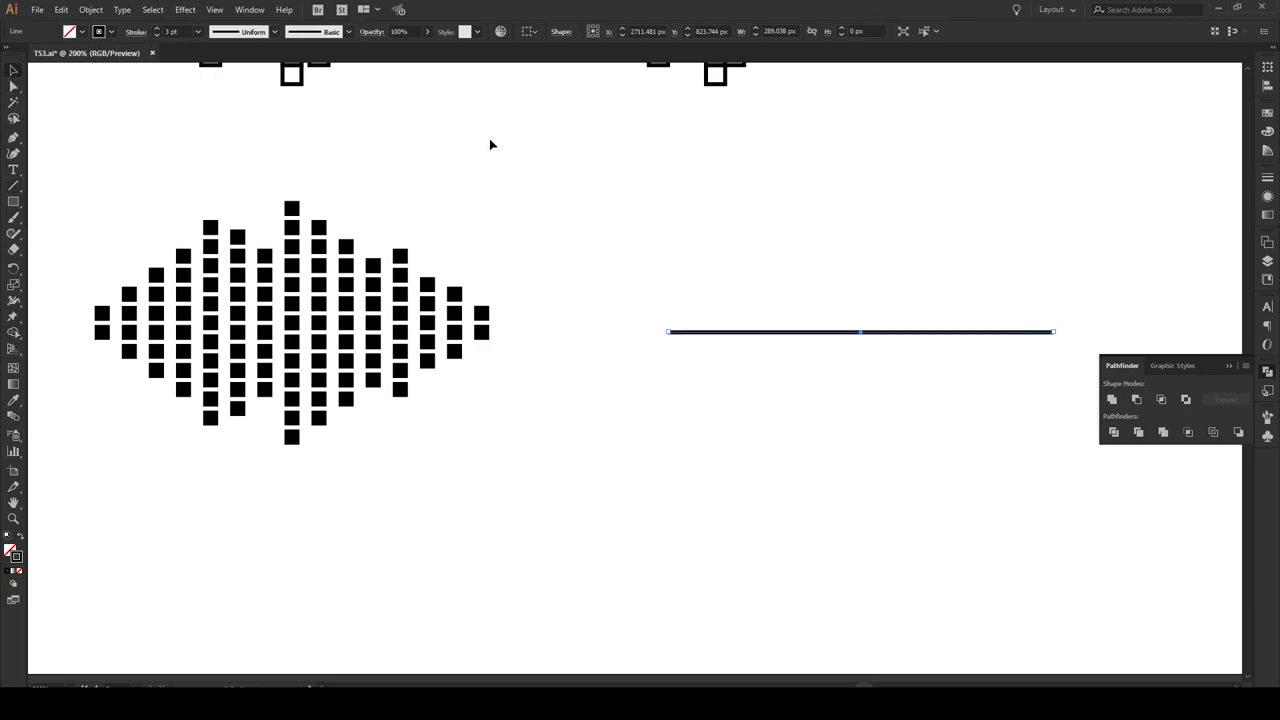
Step: Apply a Zig Zag effect to the line with 13 ridges per segment, 37 px size and corner points
click(187, 10)
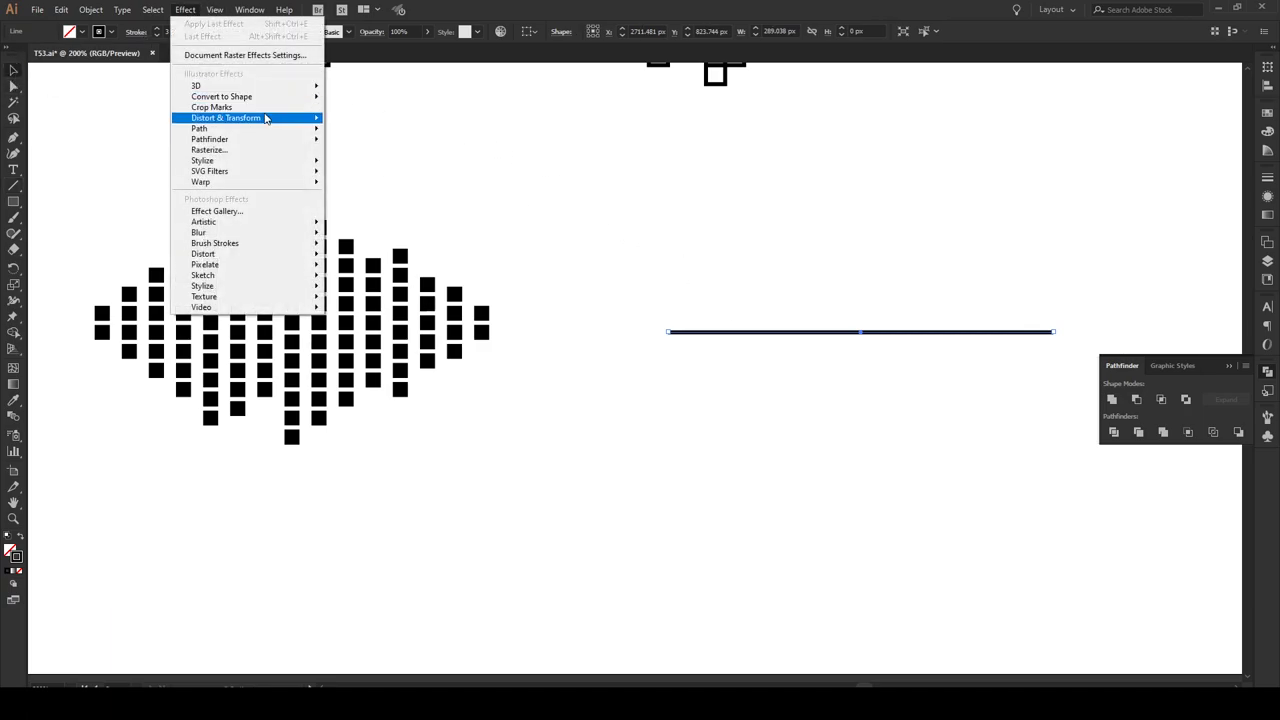
mouse_move(259, 121)
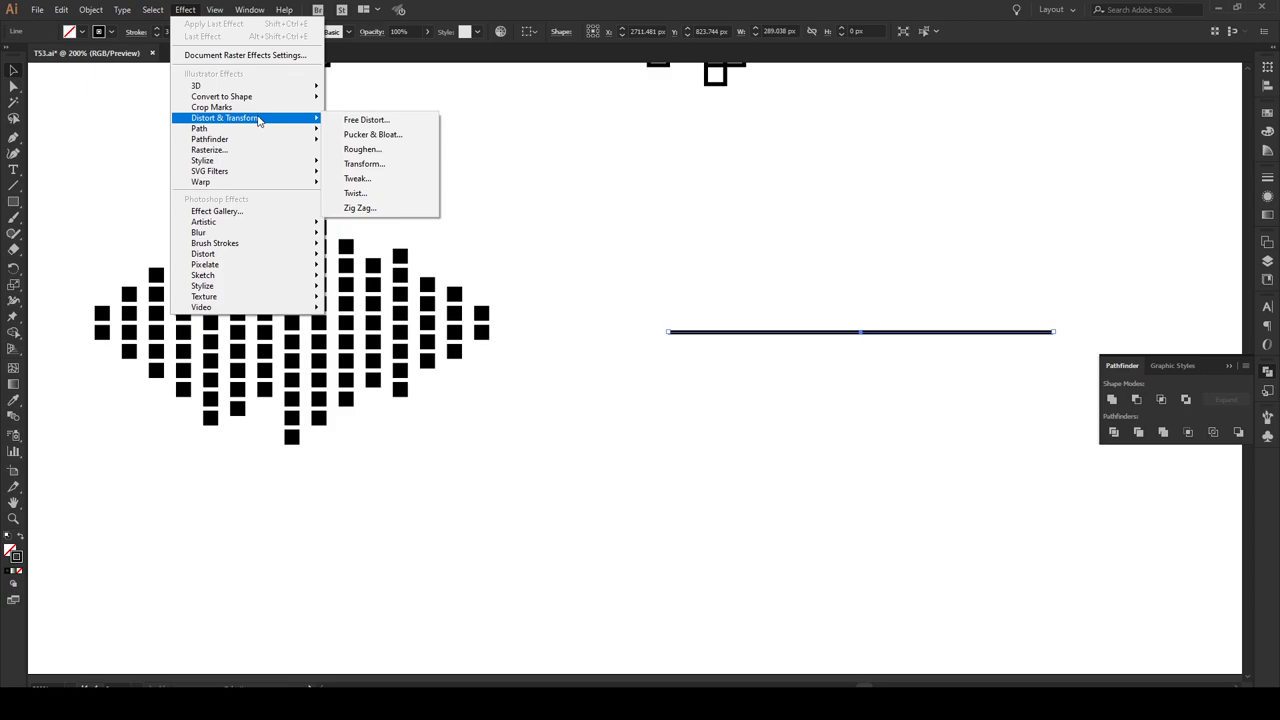
click(401, 212)
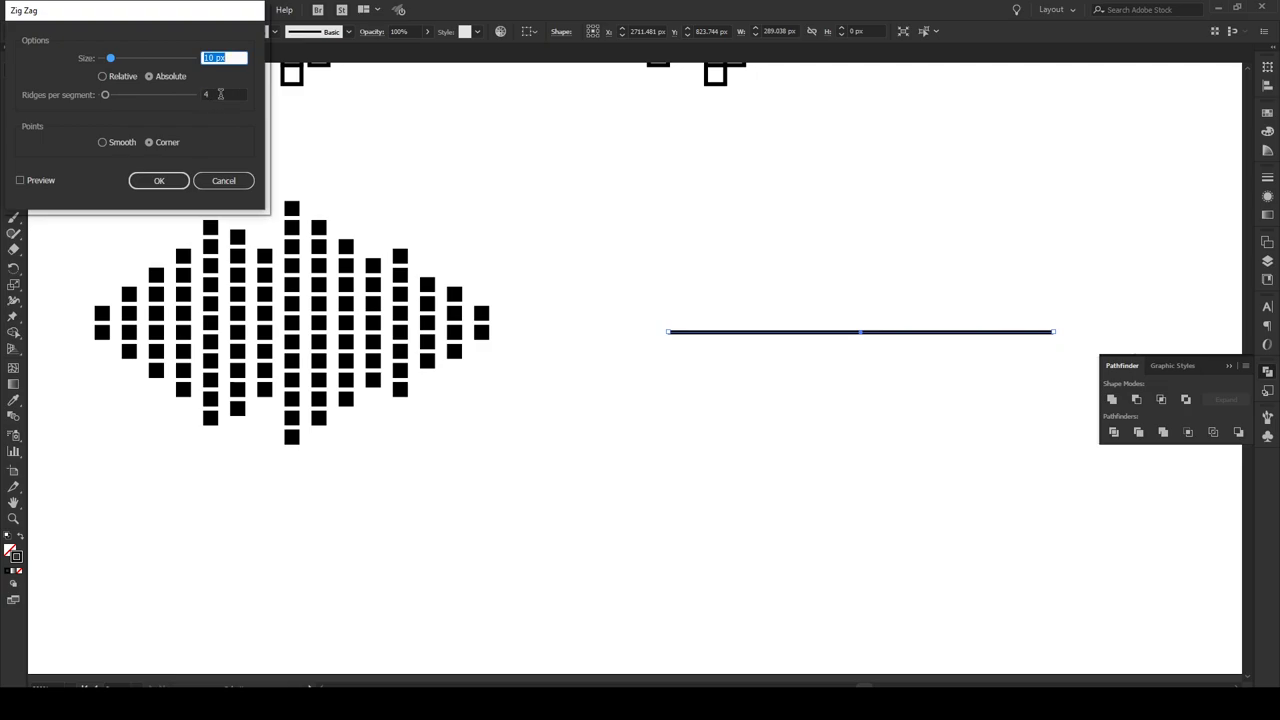
click(220, 94)
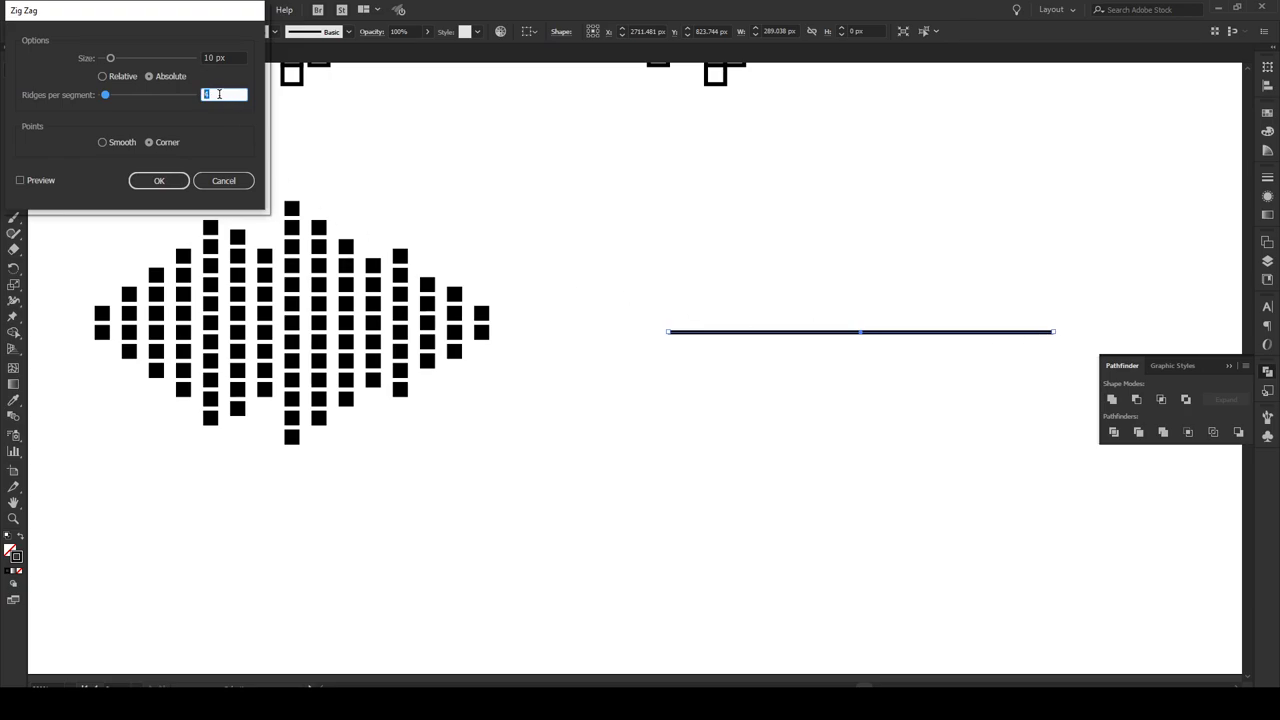
text(13)
click(44, 181)
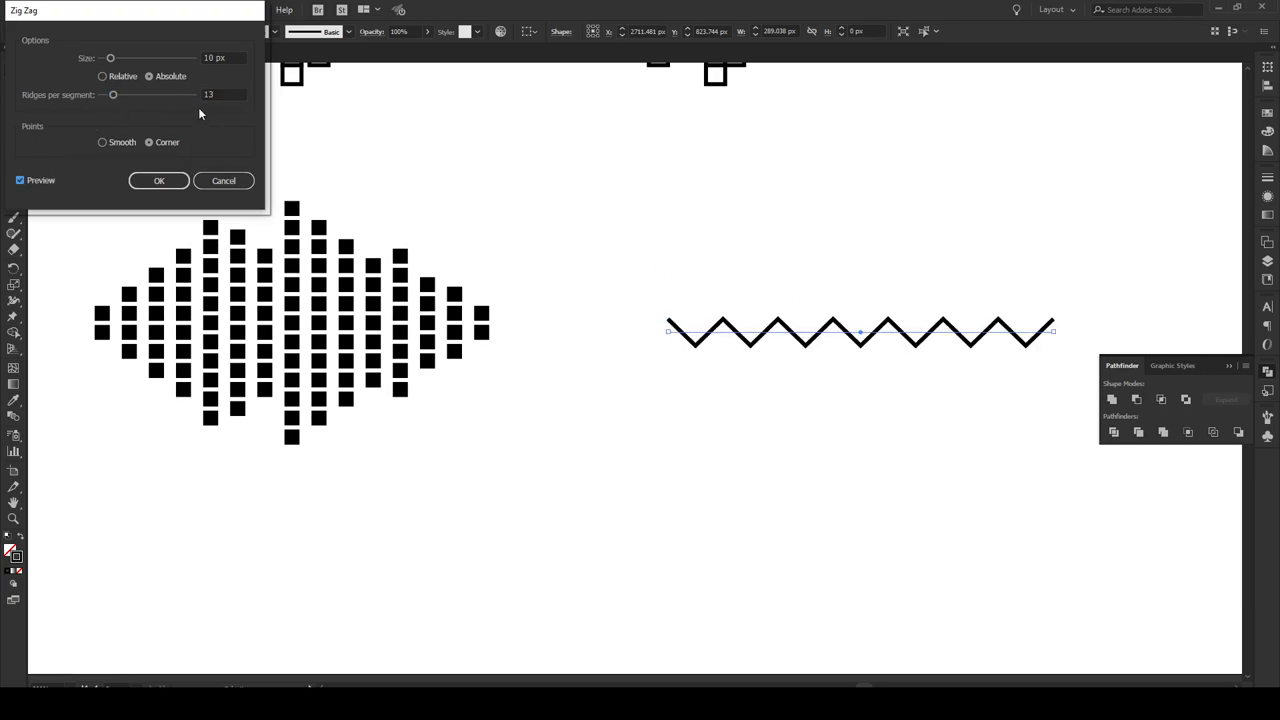
drag(112, 58, 130, 58)
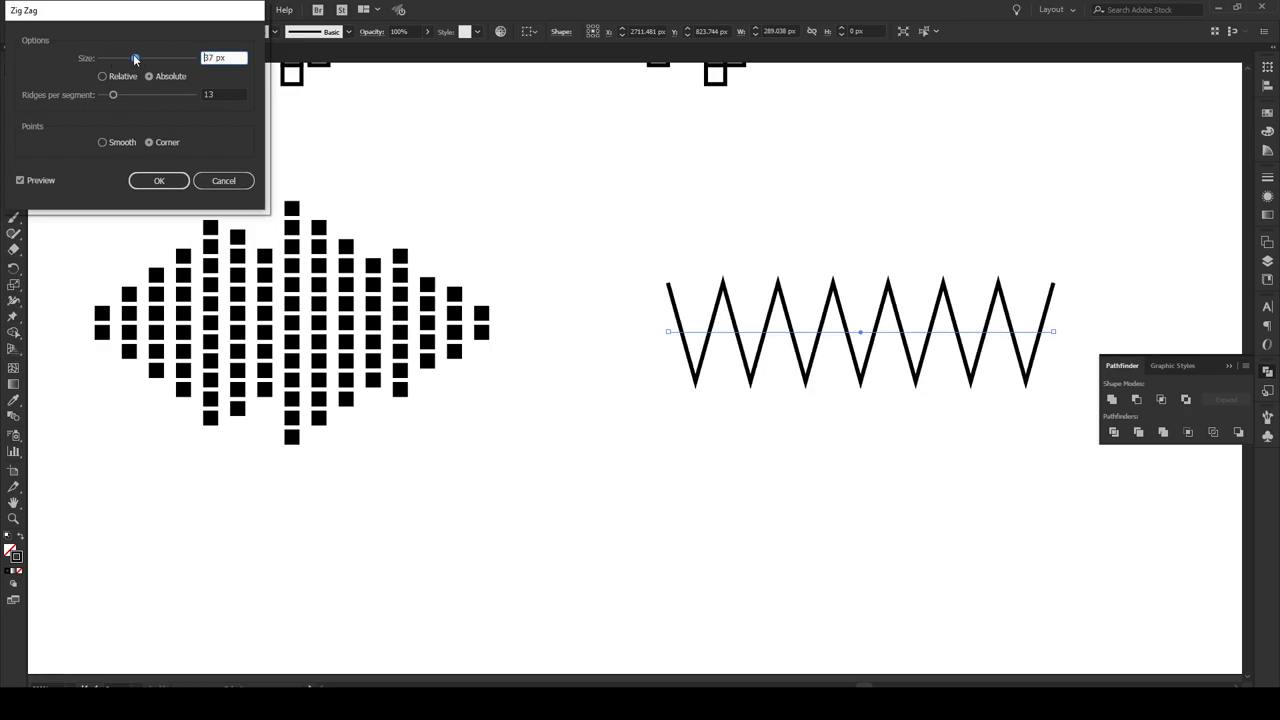
click(160, 181)
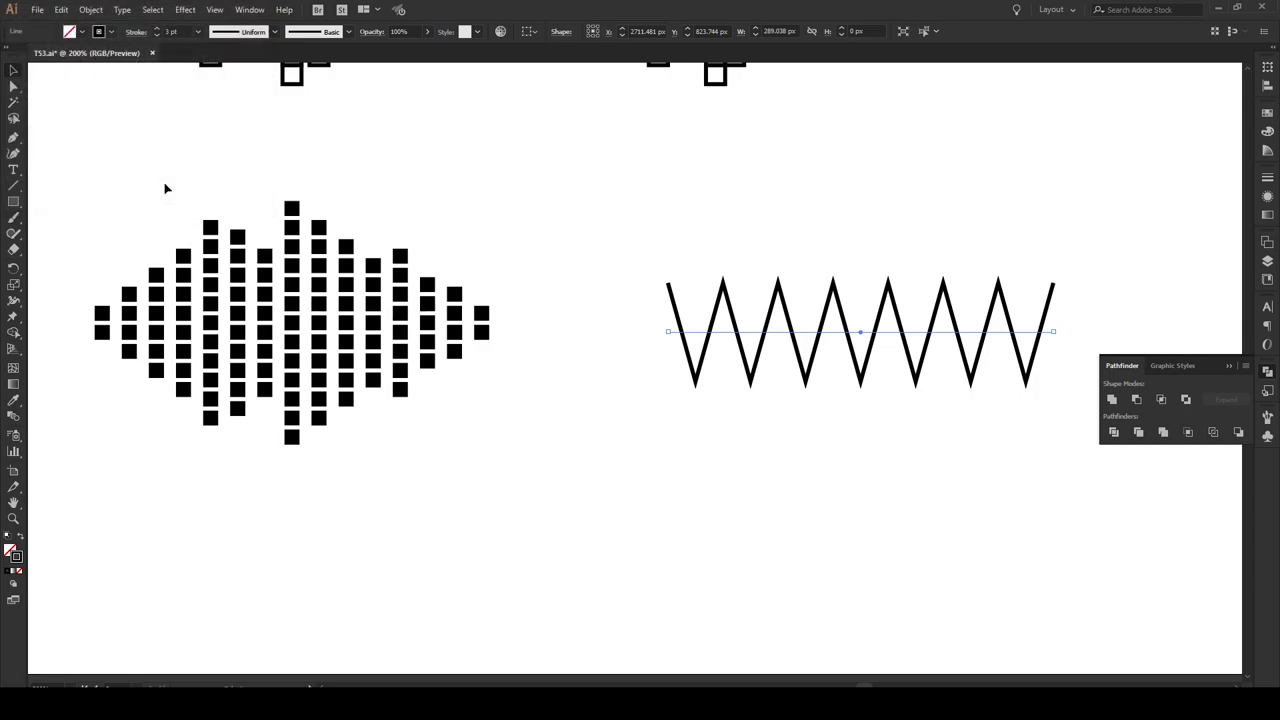
Step: Expand the zigzag's appearance into an editable path and lower both of its end anchors
click(91, 10)
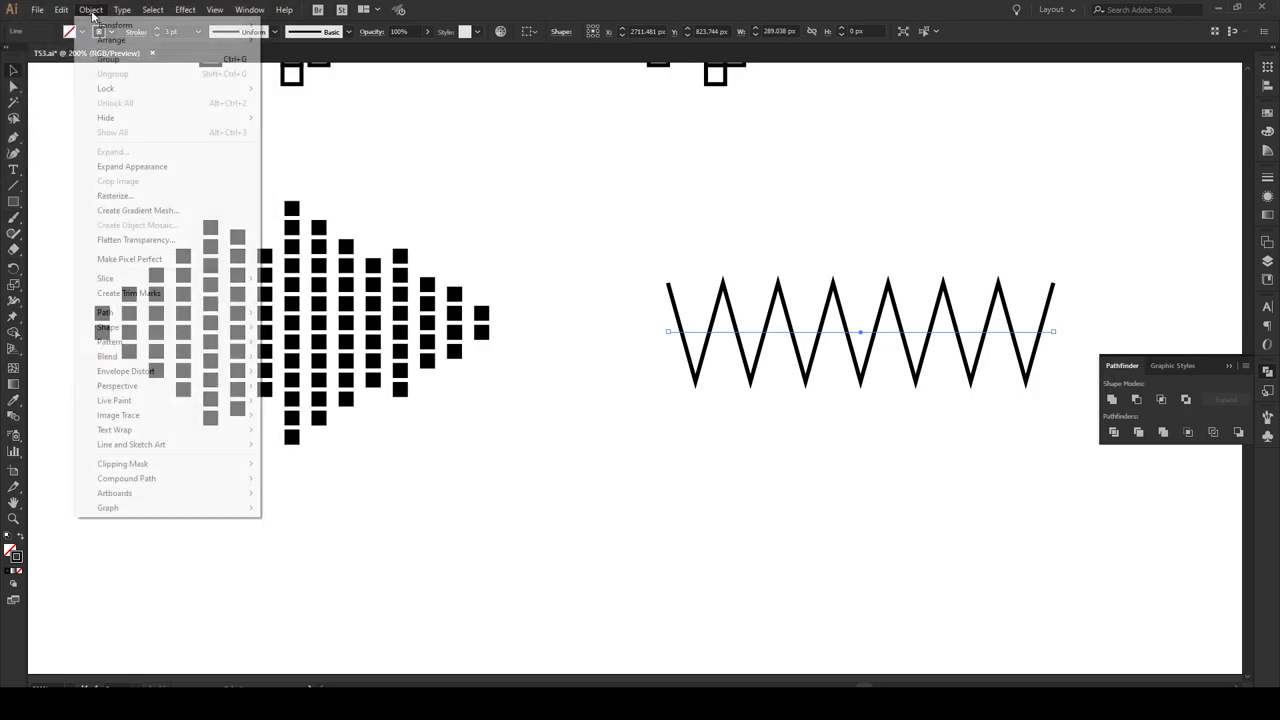
click(155, 167)
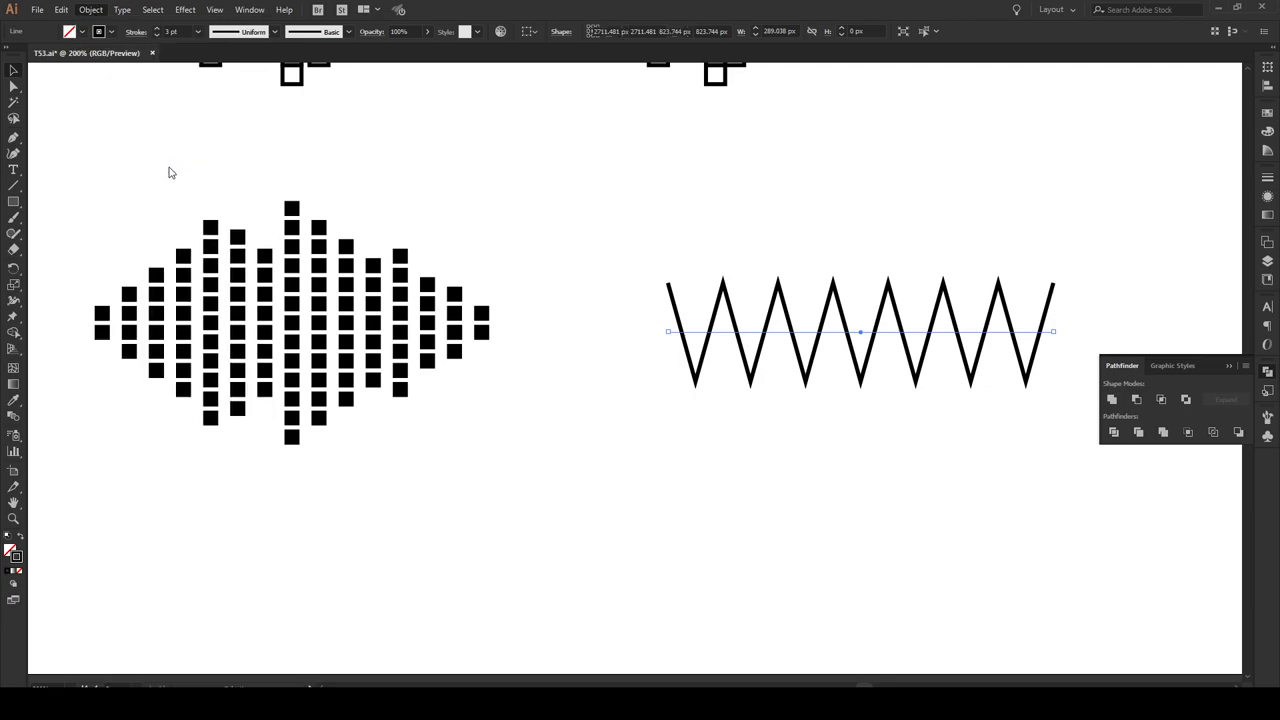
click(727, 223)
key(a)
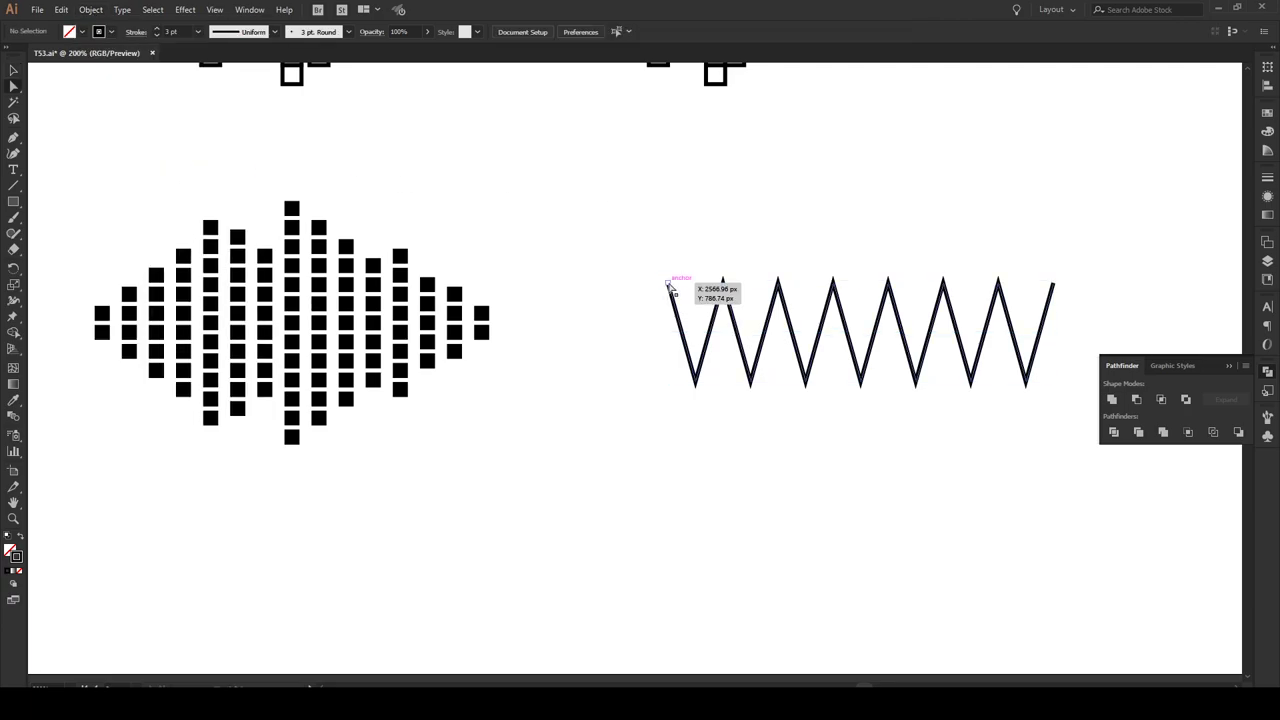
click(669, 287)
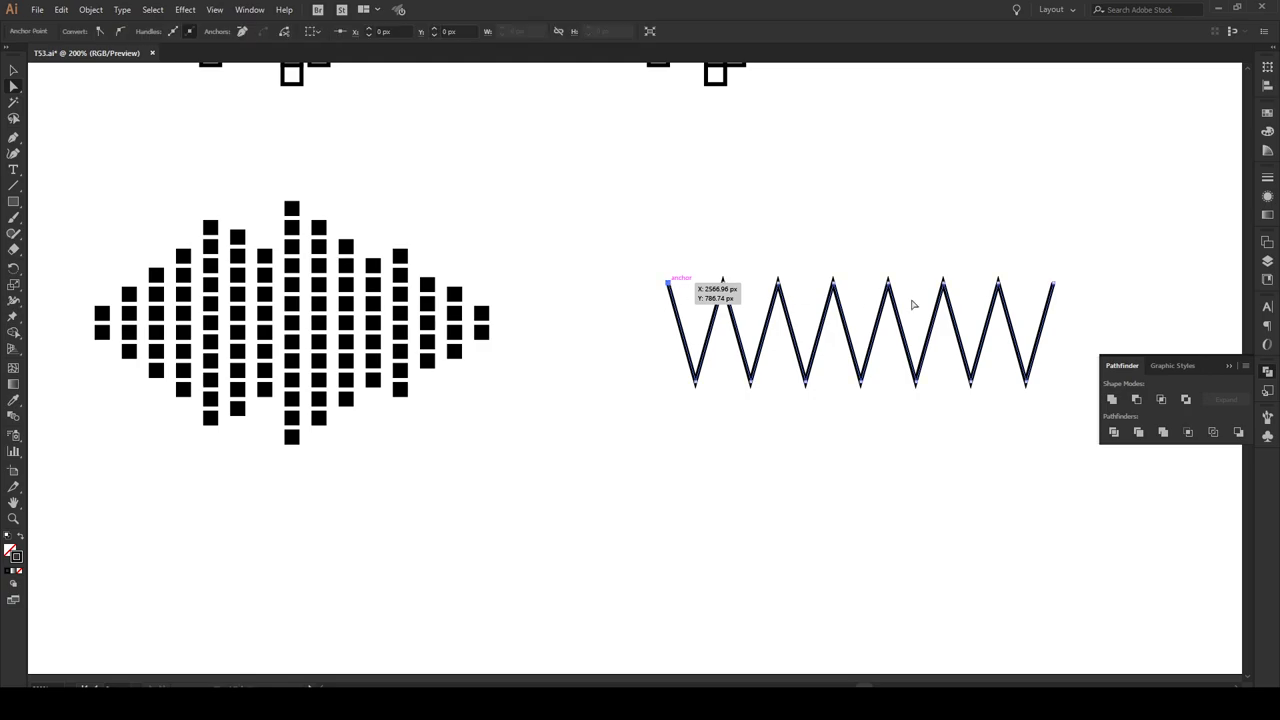
shift+click(1055, 287)
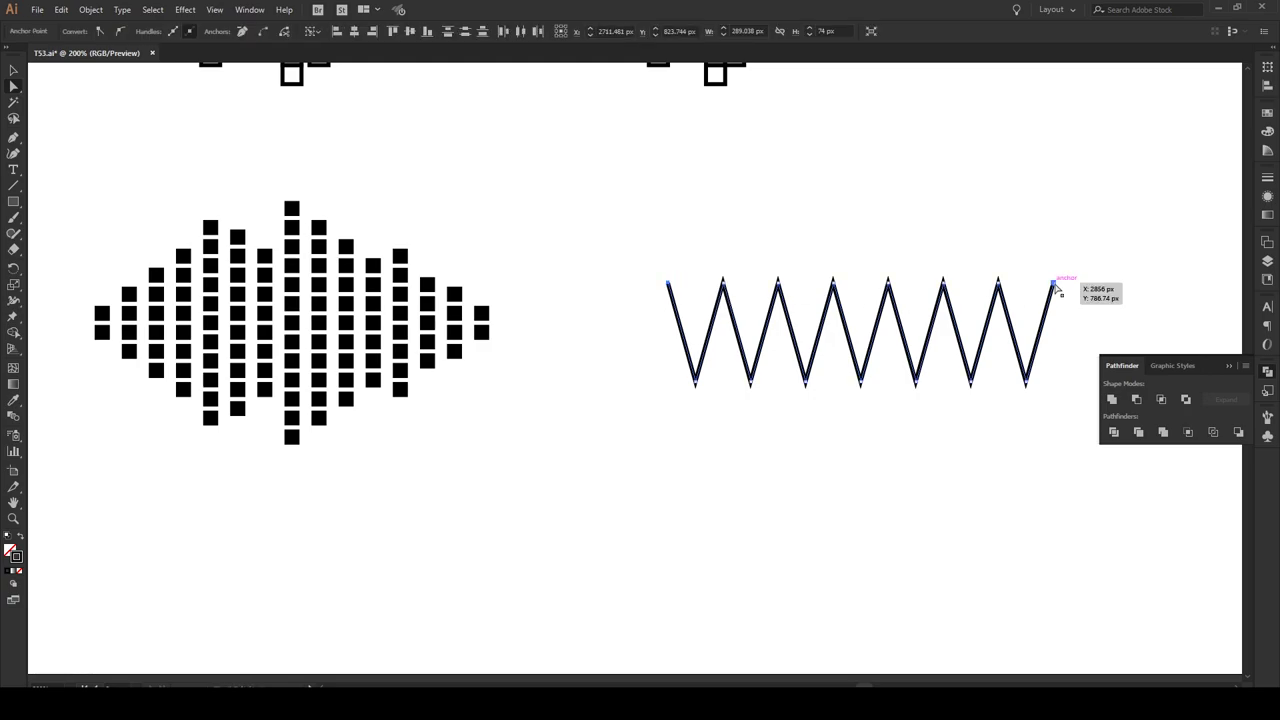
drag(1055, 287, 1055, 334)
click(1060, 300)
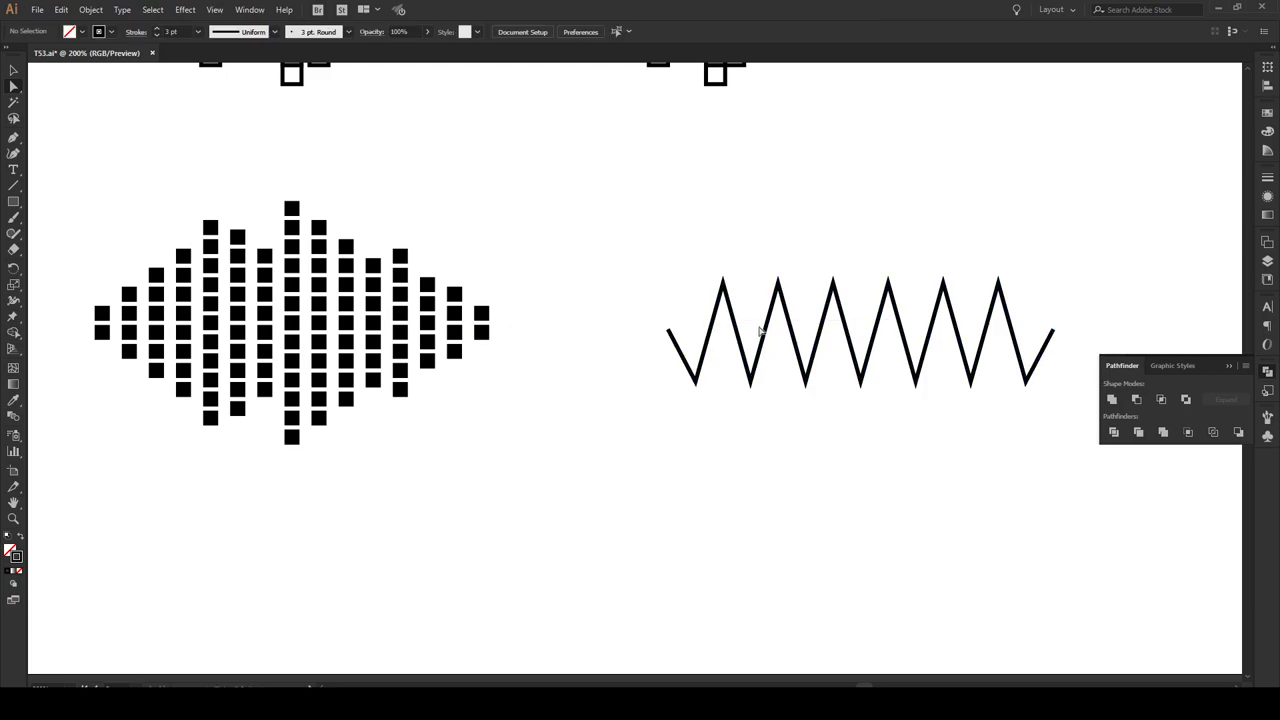
Step: Drag each peak and valley to a different height so the zigzag becomes irregular
click(696, 386)
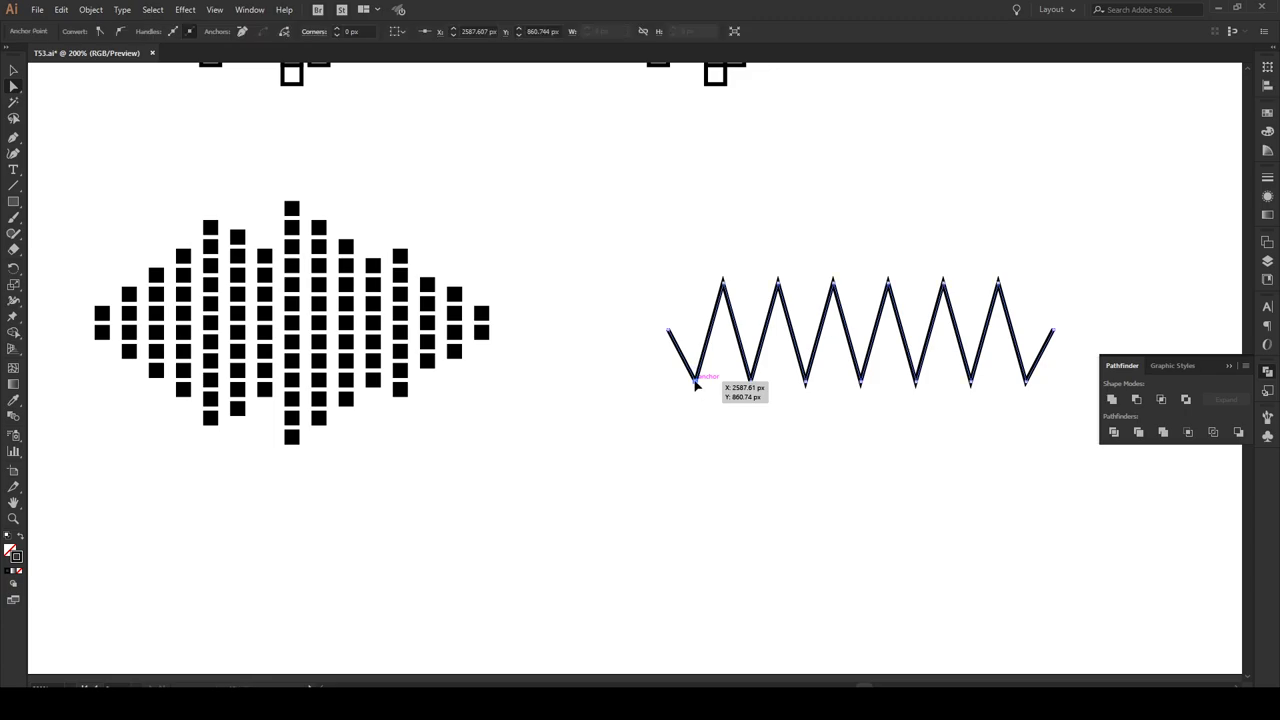
drag(696, 386, 696, 360)
drag(722, 281, 722, 229)
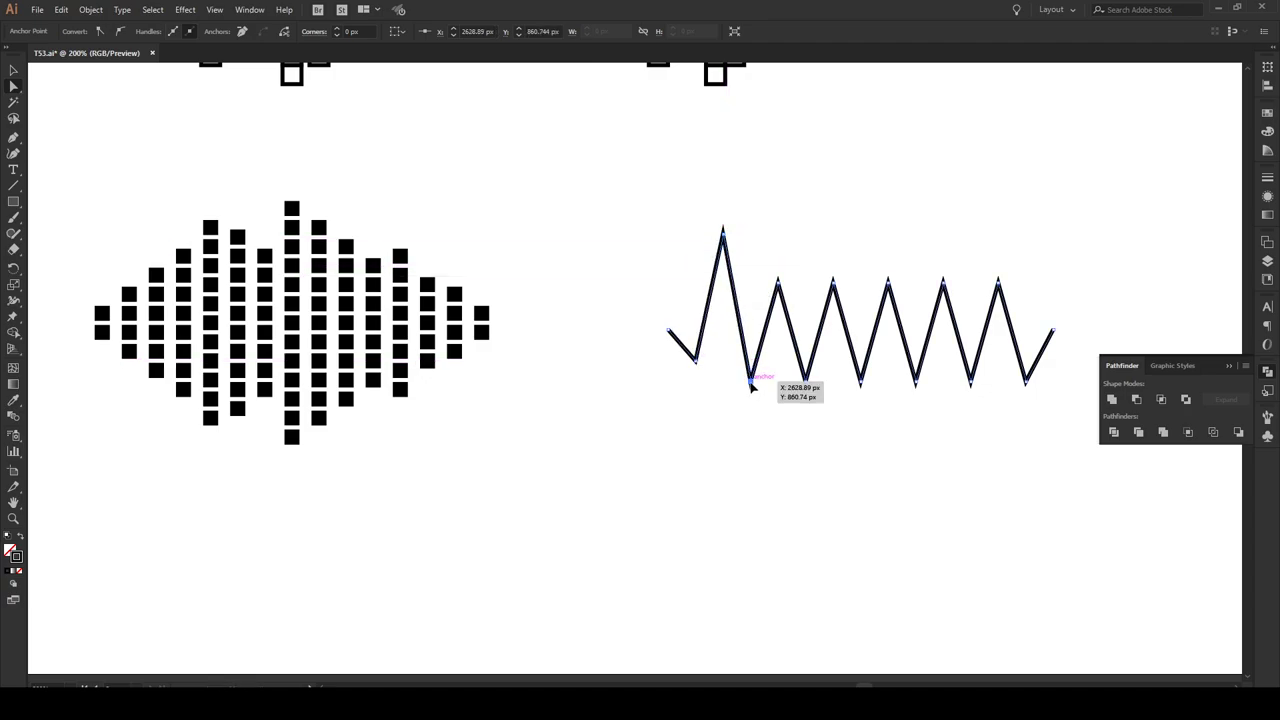
drag(752, 386, 750, 425)
drag(779, 284, 778, 310)
drag(805, 385, 805, 360)
drag(833, 280, 833, 258)
drag(860, 381, 860, 420)
drag(887, 290, 887, 327)
drag(918, 385, 916, 355)
drag(943, 280, 943, 216)
drag(971, 383, 971, 413)
drag(997, 280, 998, 308)
drag(1027, 383, 1026, 362)
click(938, 433)
Step: Squeeze the seismograph line to half its width, then fit both artboards in view
scroll(937, 456, down, 1)
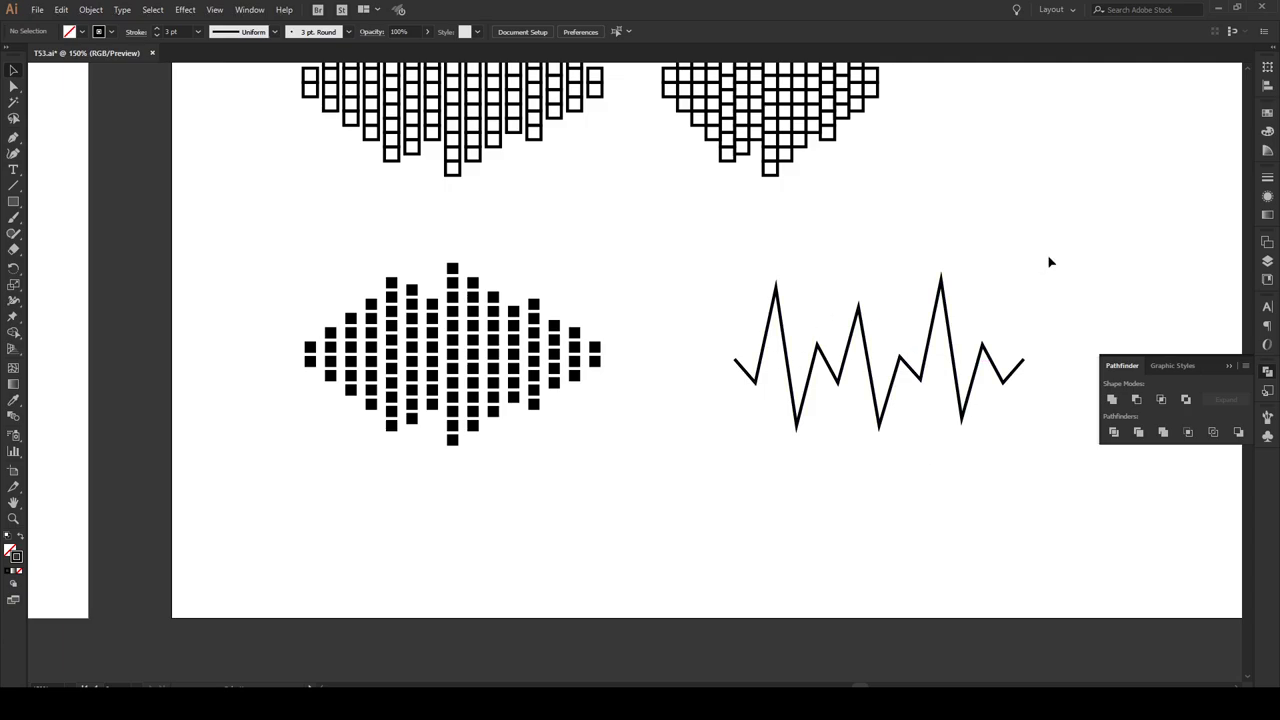
drag(1057, 255, 719, 482)
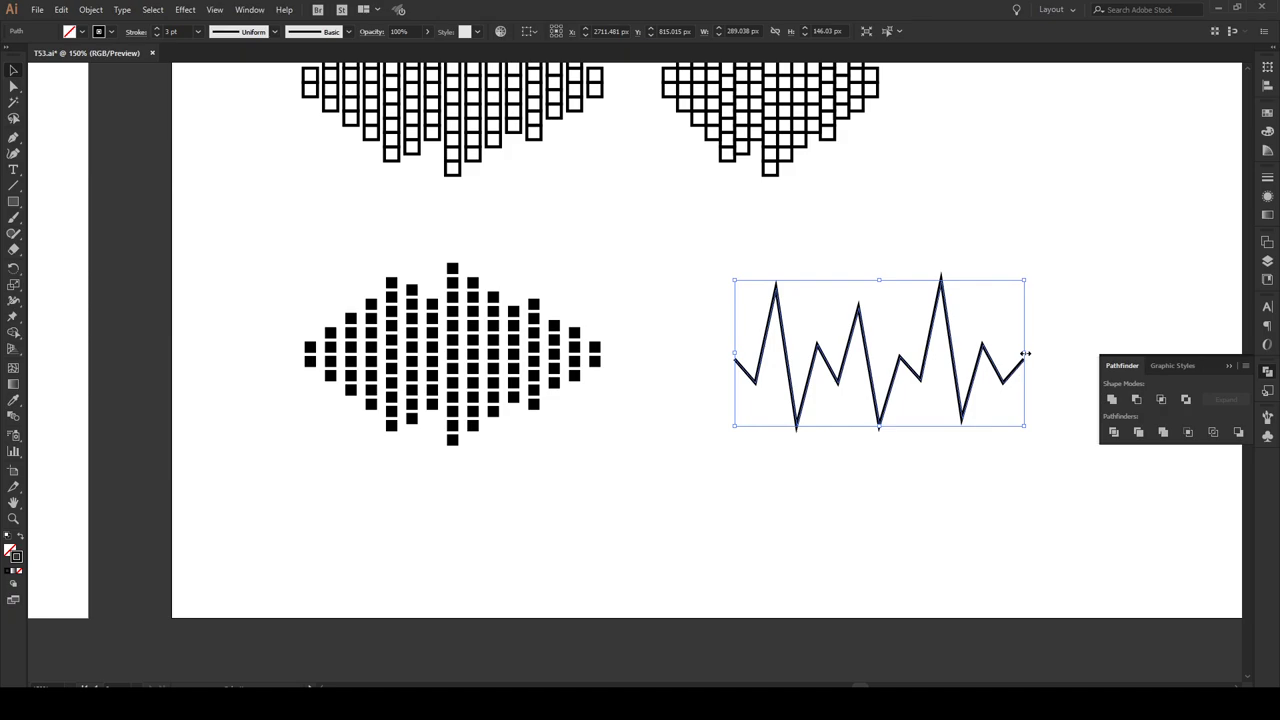
drag(1025, 353, 887, 368)
click(1039, 358)
key(ctrl+alt+0)
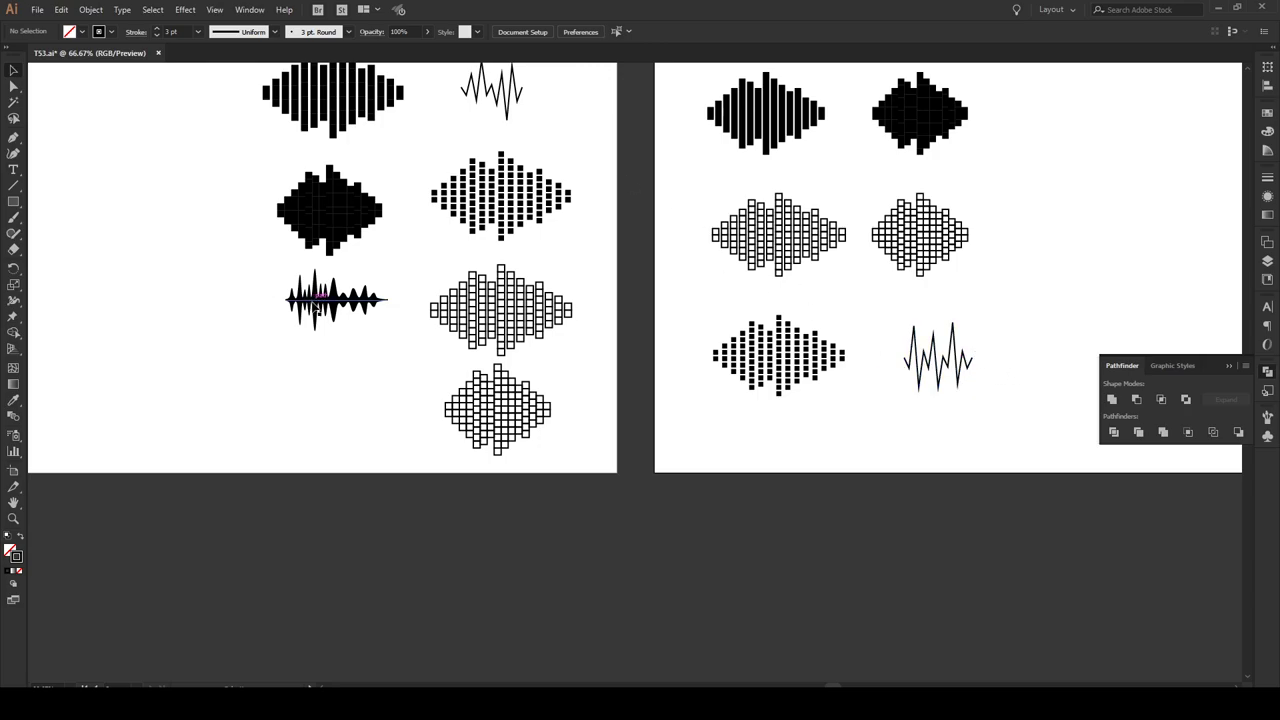
Step: Draw a roughly 204 px horizontal line with a 3 pt stroke beneath the dotted waveform
click(13, 187)
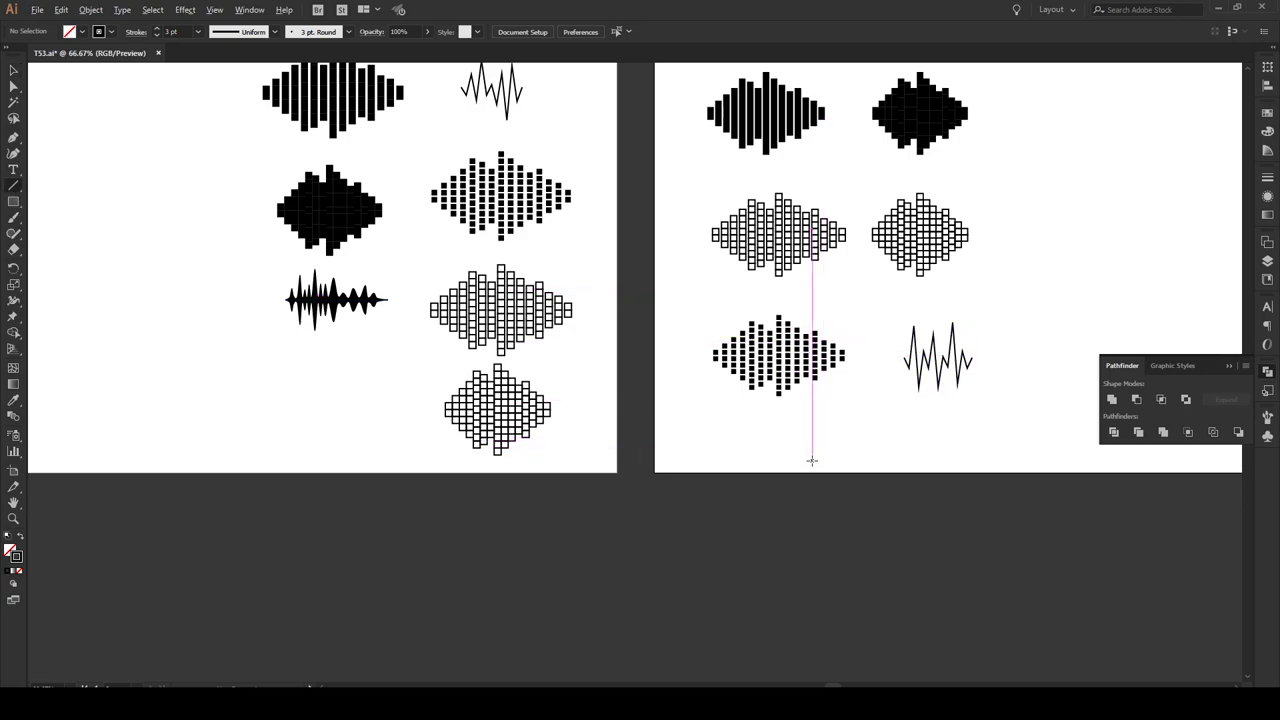
scroll(814, 457, up, 4)
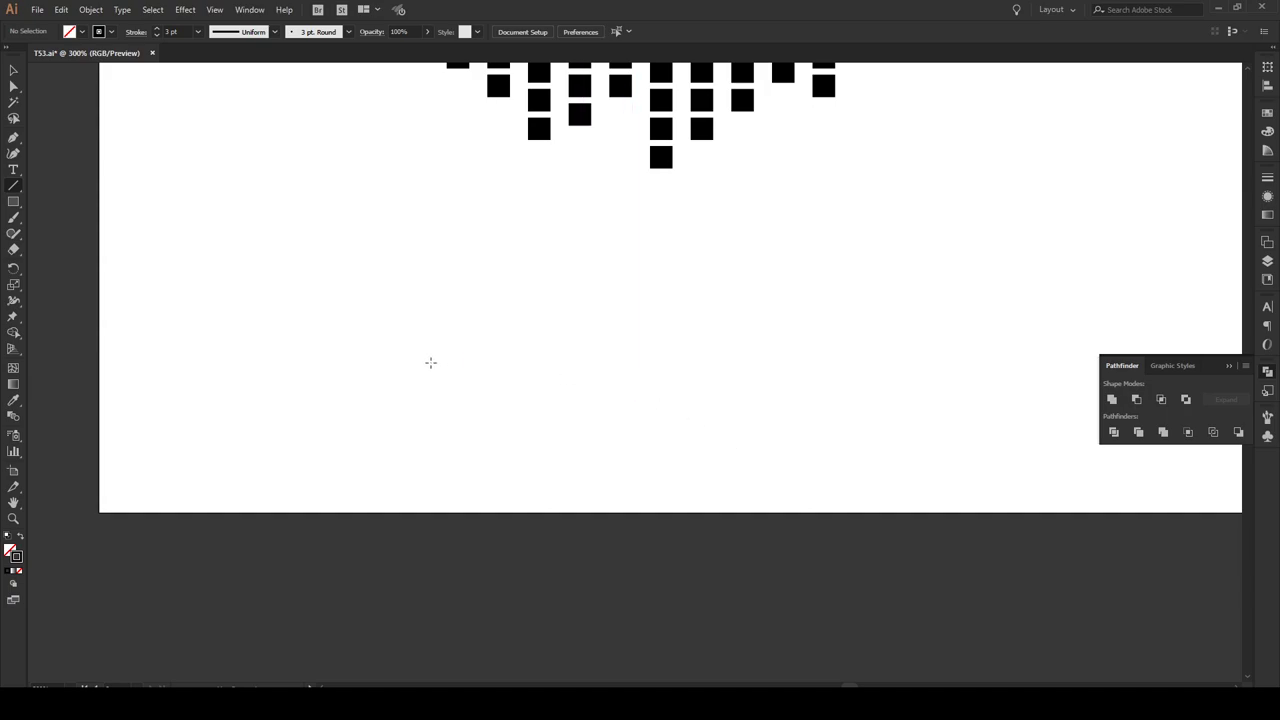
drag(430, 362, 838, 362)
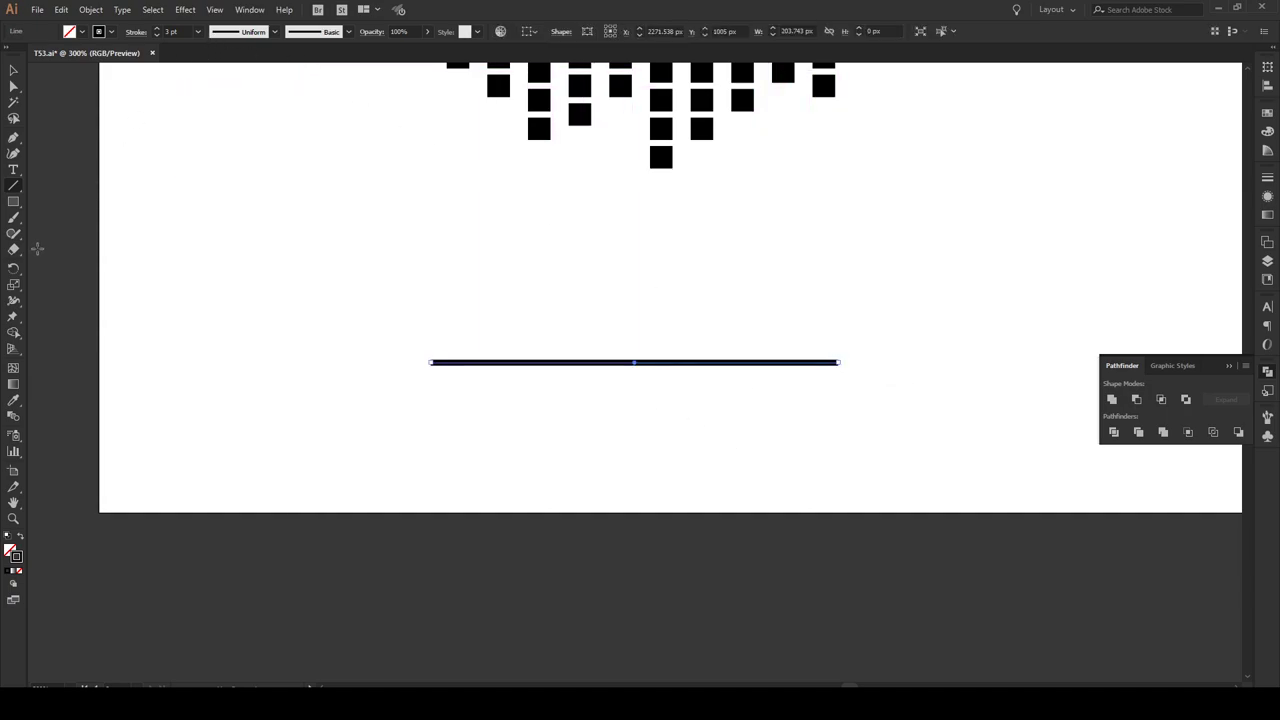
click(13, 302)
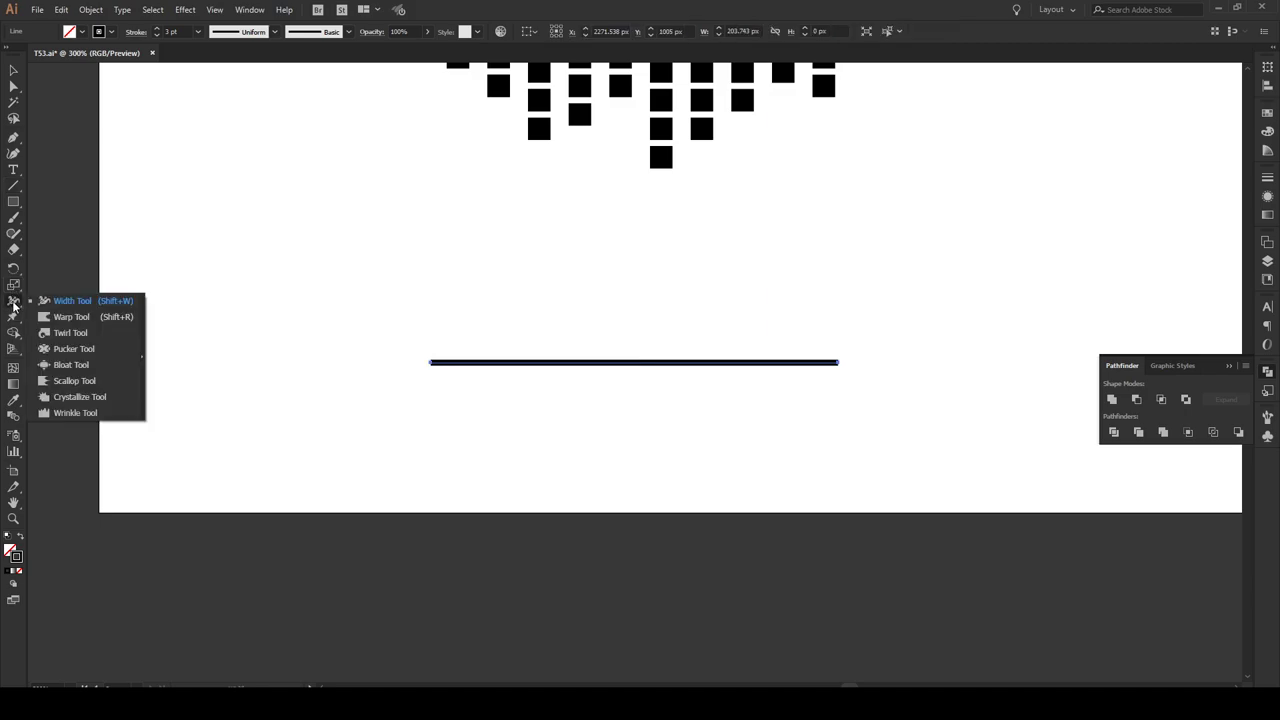
Step: Use the Width Tool to add tapering bulges of varying width along the line
click(70, 303)
scroll(610, 385, up, 1)
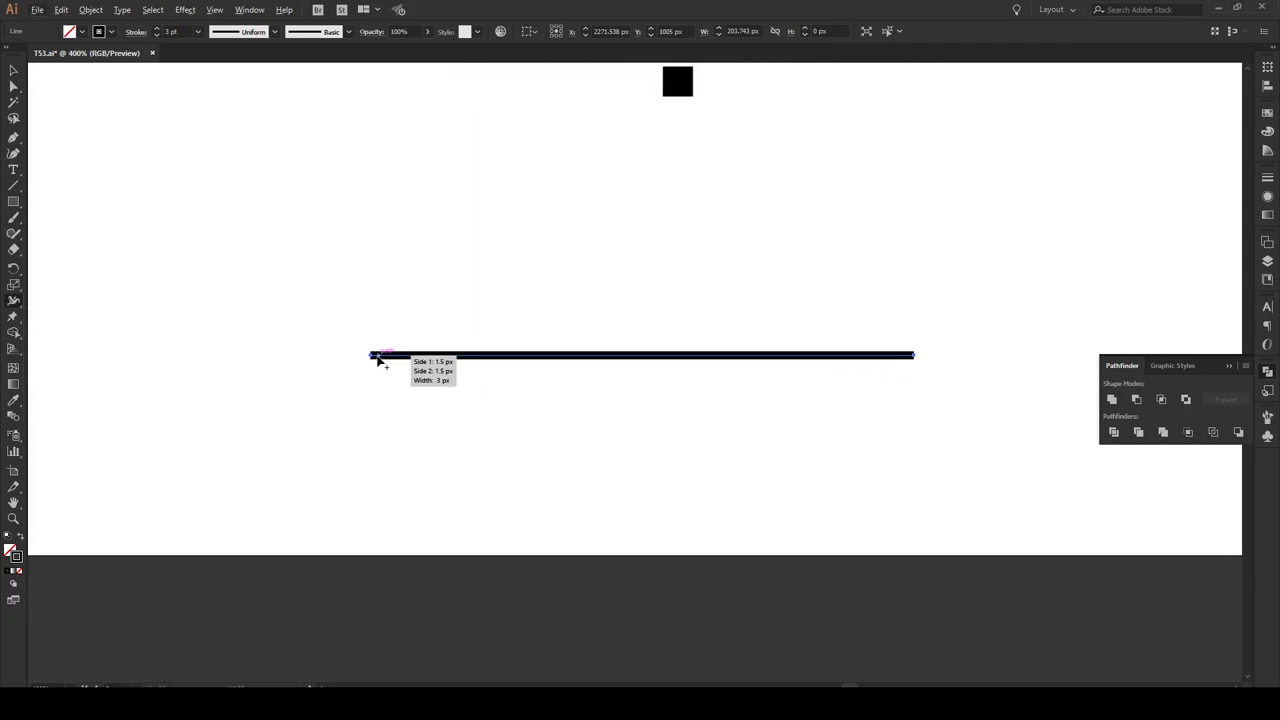
mouse_move(377, 357)
mouse_down()
mouse_move(387, 386)
mouse_move(395, 369)
mouse_move(397, 406)
mouse_move(413, 371)
mouse_move(417, 443)
mouse_move(414, 429)
mouse_up()
mouse_move(418, 383)
mouse_down()
mouse_move(437, 369)
mouse_move(434, 406)
mouse_move(457, 371)
mouse_move(477, 402)
mouse_move(551, 411)
mouse_move(580, 377)
mouse_move(608, 448)
mouse_move(637, 446)
mouse_move(651, 389)
mouse_move(671, 409)
mouse_move(717, 401)
mouse_move(754, 366)
mouse_move(777, 409)
mouse_move(811, 374)
mouse_move(822, 407)
mouse_move(850, 368)
mouse_move(900, 386)
mouse_move(900, 372)
mouse_up()
Step: Pull the waveform's right end anchor left to shorten it into a compact wave
key(v)
click(969, 277)
scroll(969, 277, down, 1)
drag(970, 251, 503, 404)
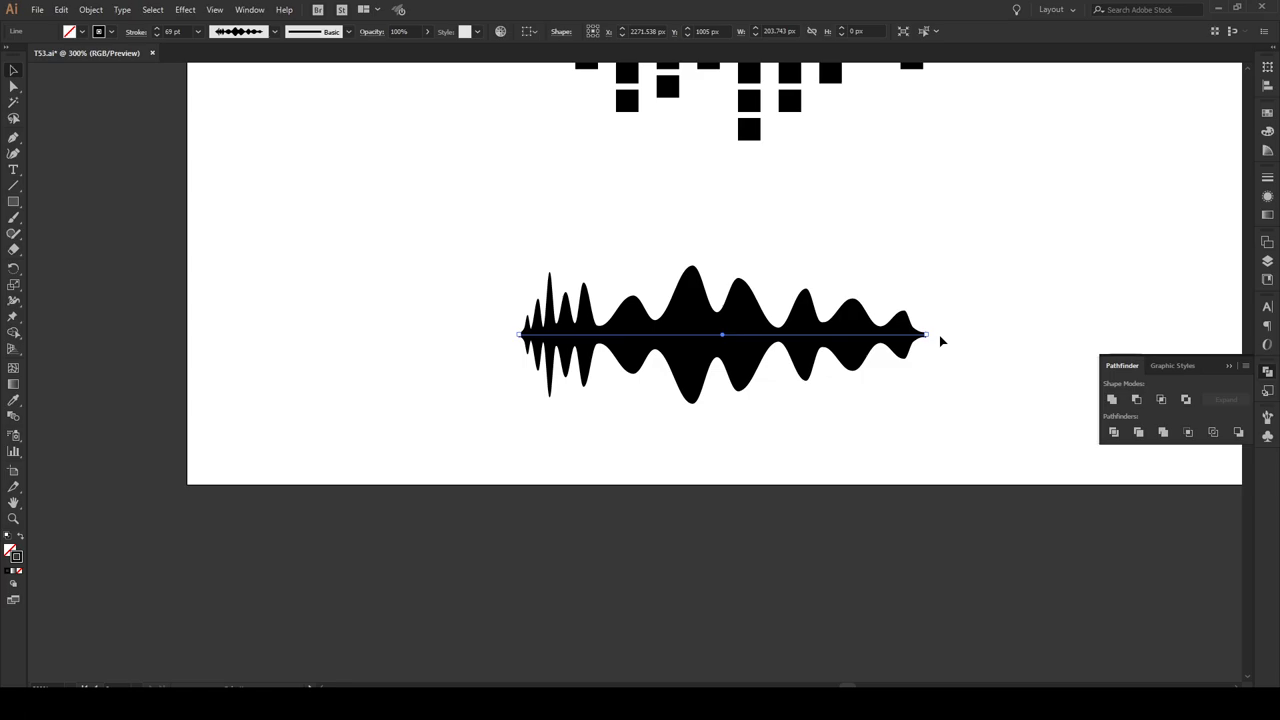
key(a)
click(927, 336)
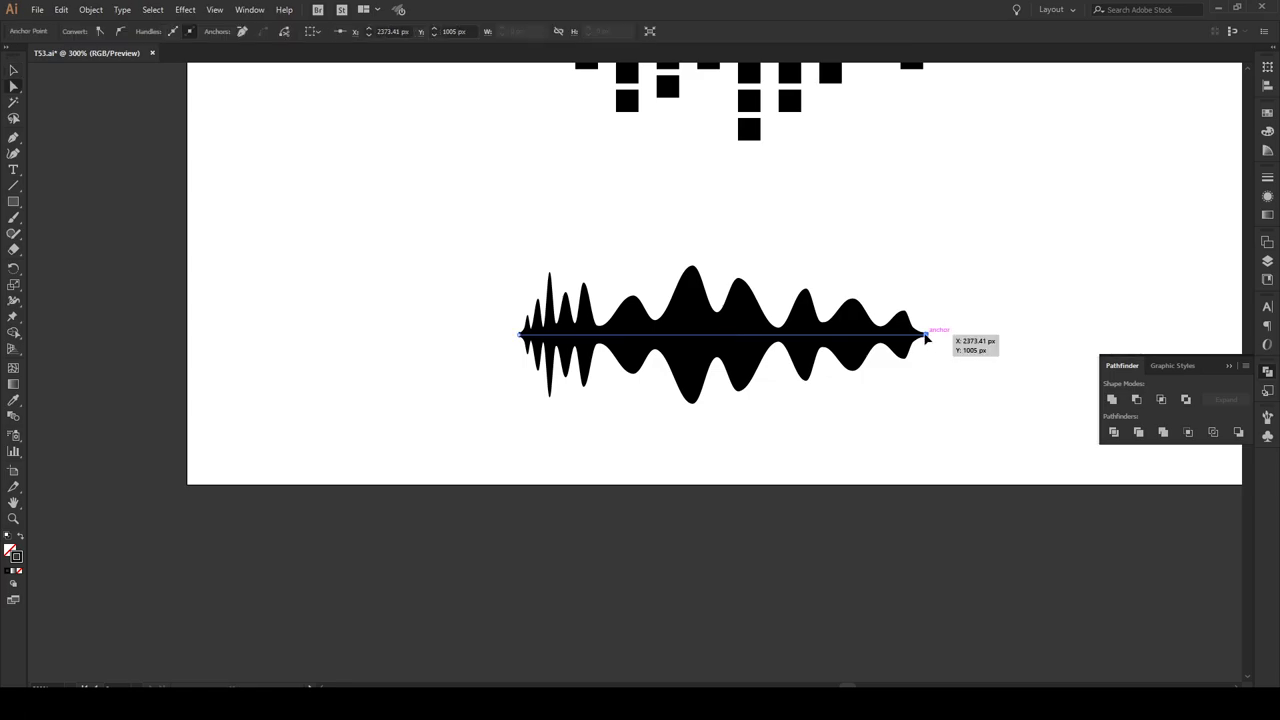
drag(927, 336, 743, 347)
Step: Deselect the waveform and zoom out to view both artboards with all seven icons
key(v)
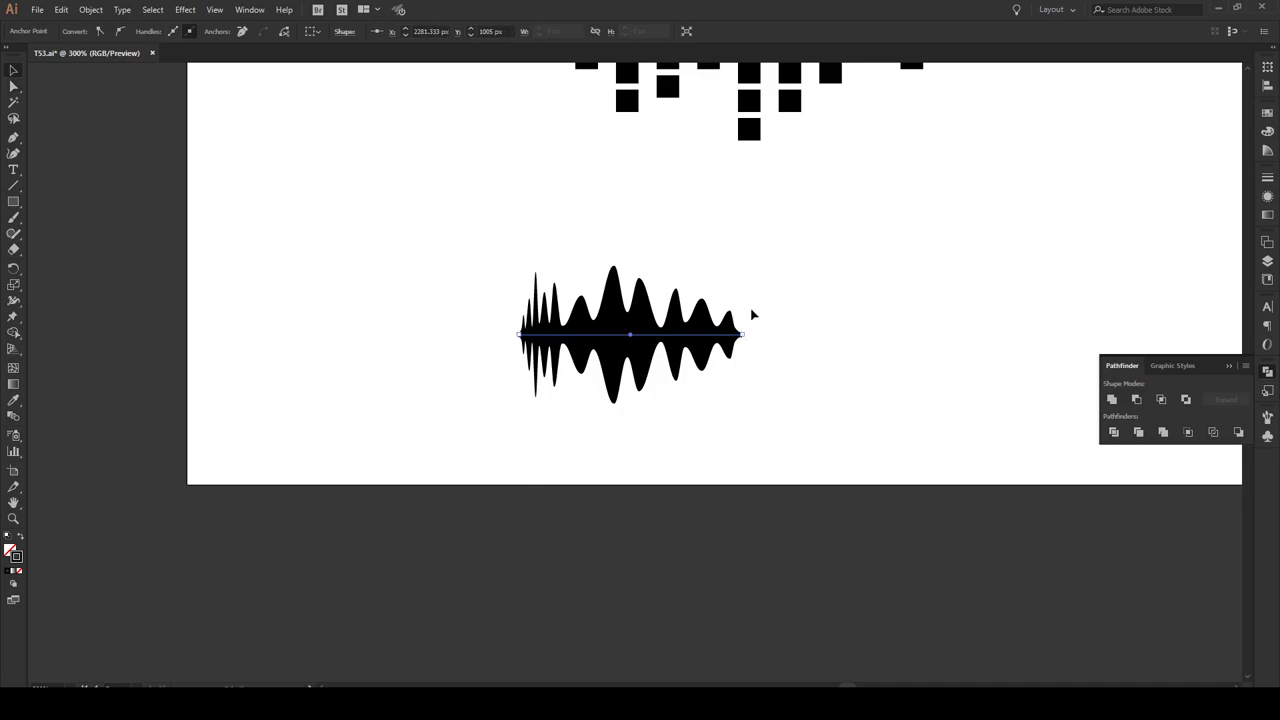
click(749, 314)
scroll(743, 320, down, 3)
scroll(846, 312, up, 2)
click(966, 318)
scroll(966, 325, down, 1)
scroll(966, 320, up, 3)
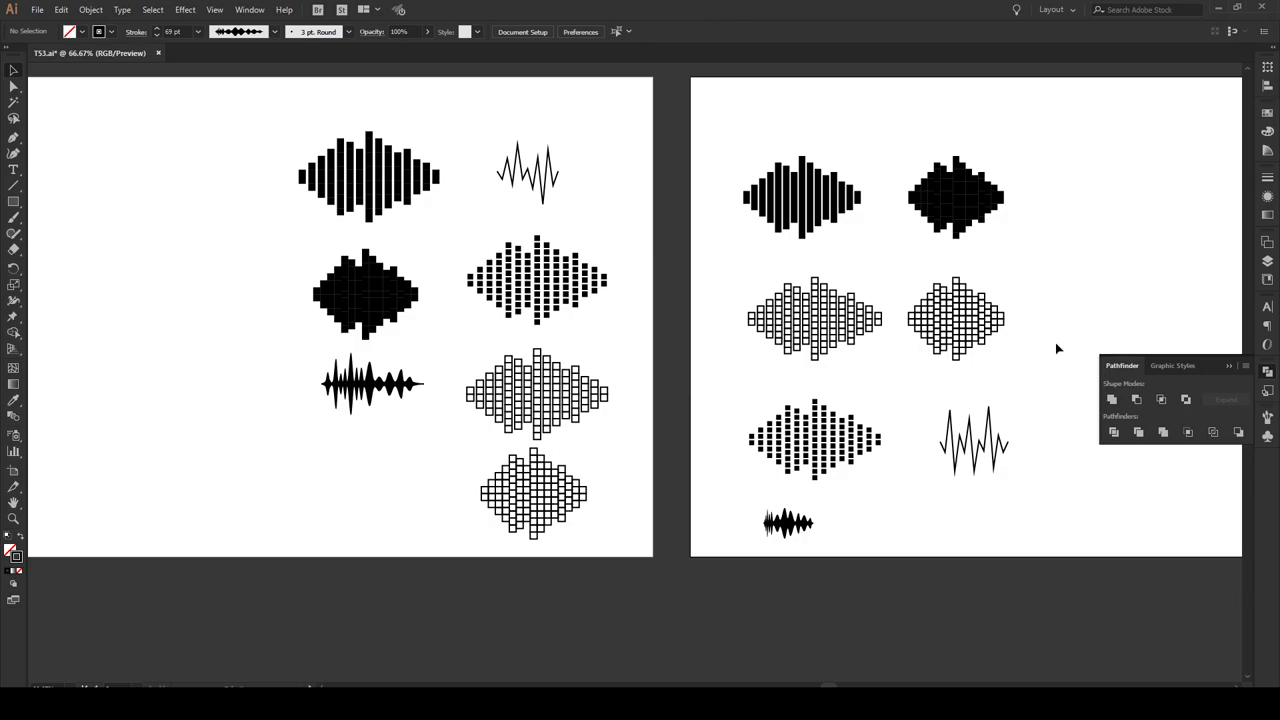
Step: Collapse the Pathfinder panel so both icon artboards are unobstructed
click(1230, 366)
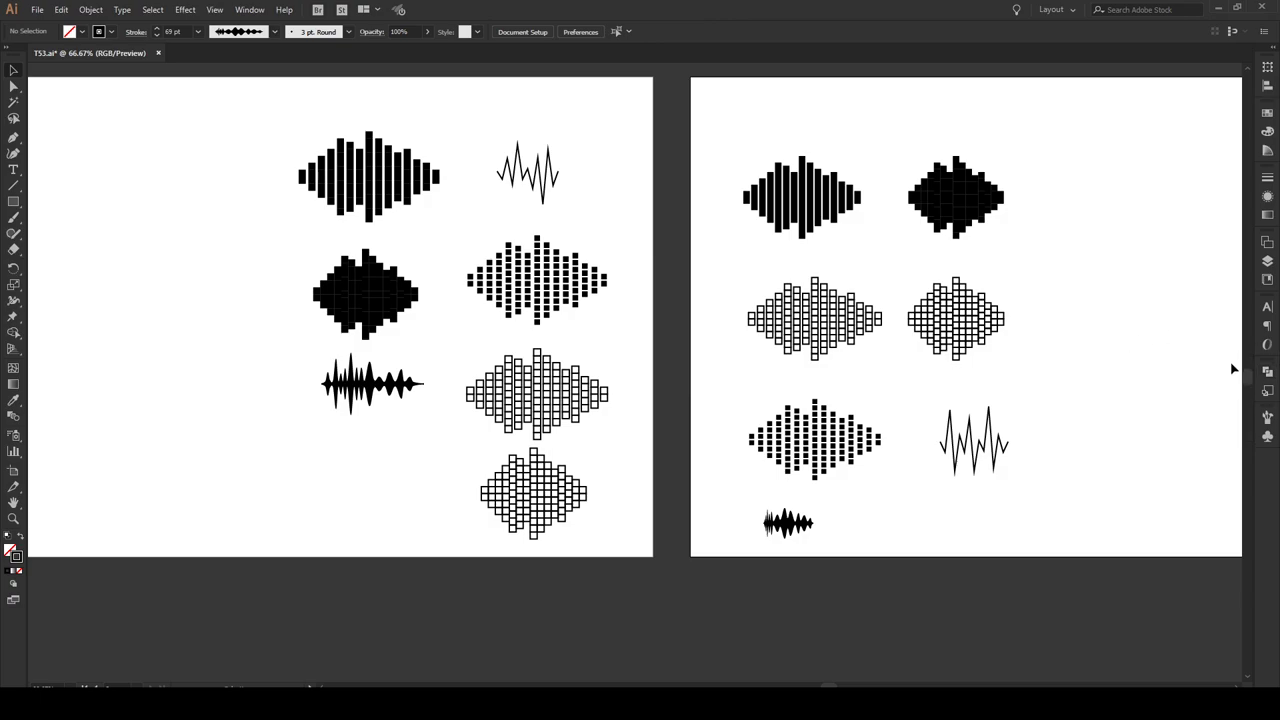